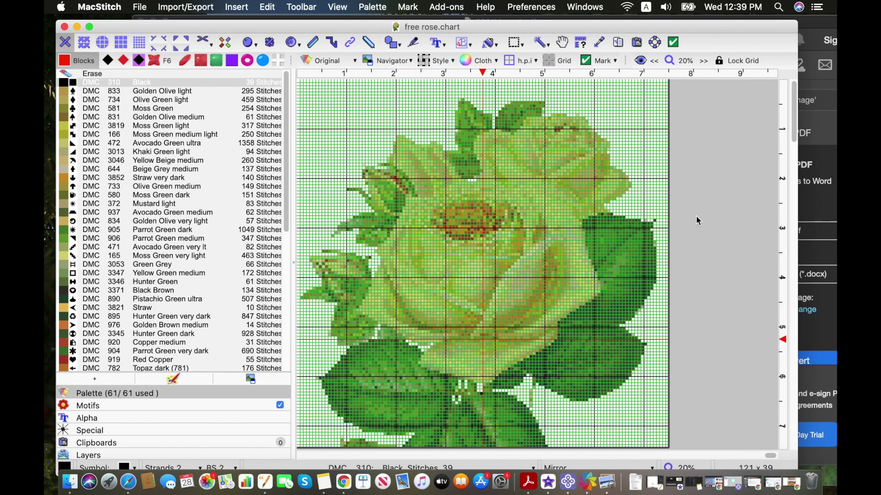
Look over the whole rose chart from top to bottom, then enlarge its view to 35%.
scroll(773, 277, down, 5)
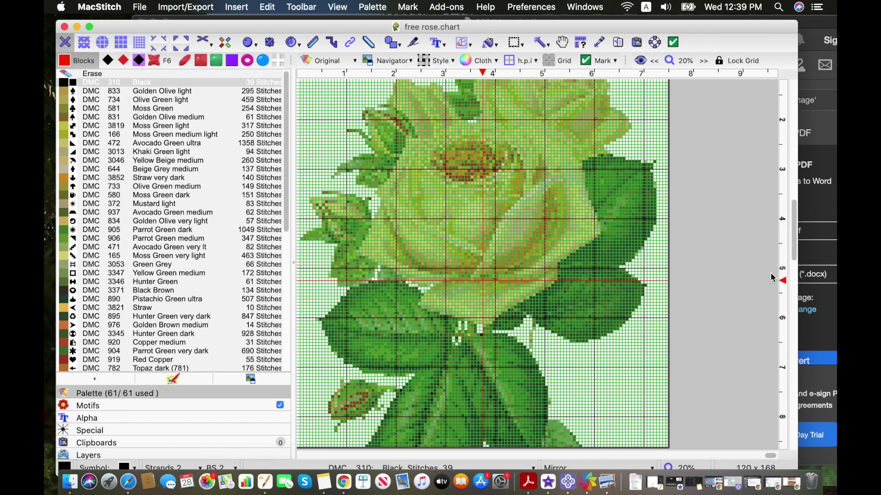
scroll(772, 278, down, 4)
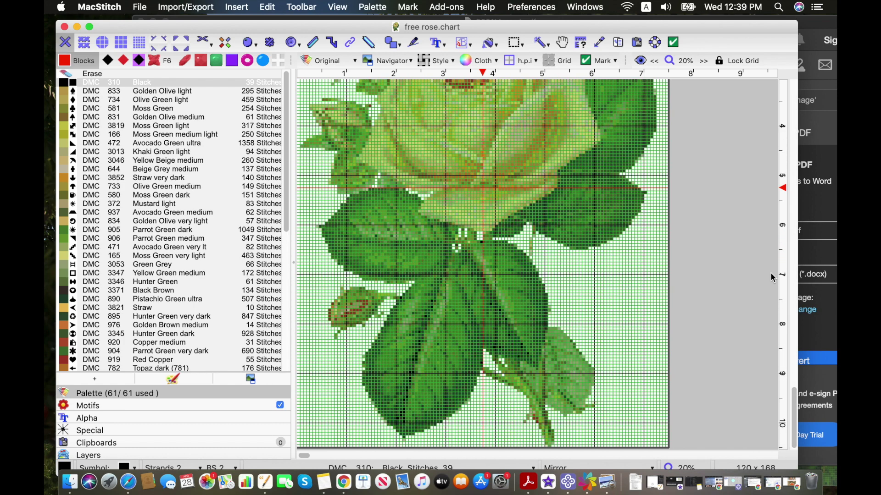
scroll(773, 278, up, 10)
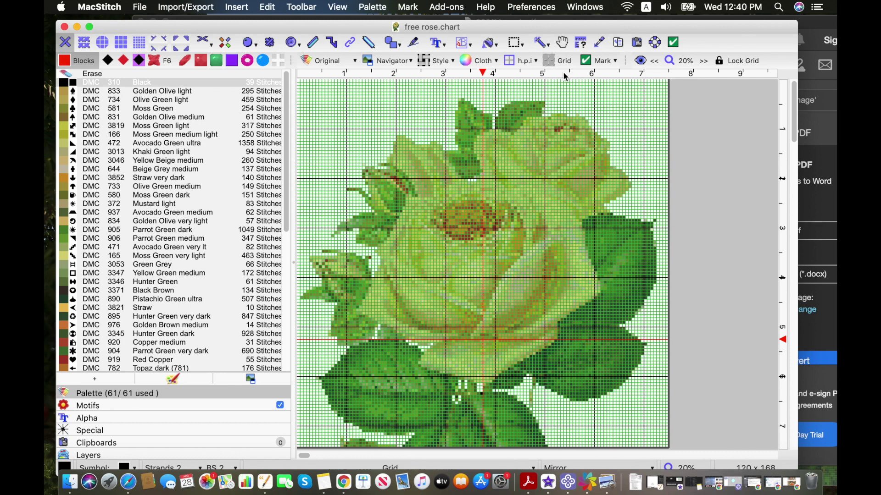
click(703, 62)
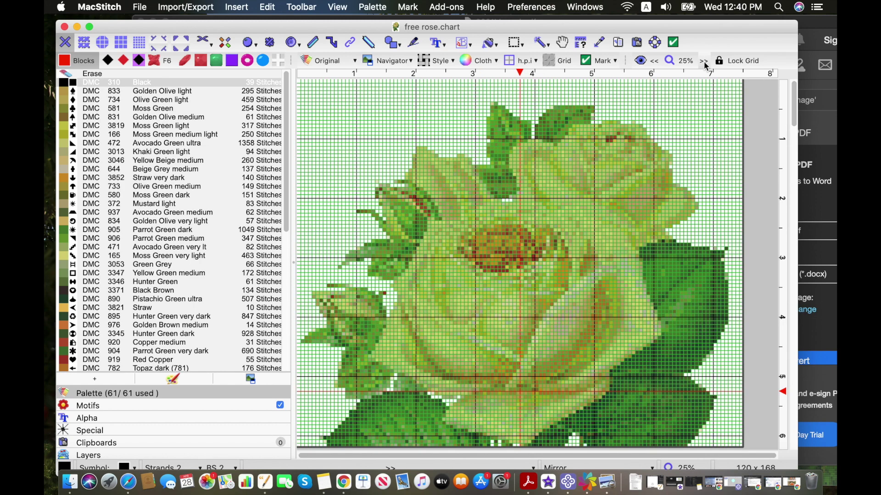
click(704, 62)
click(704, 62)
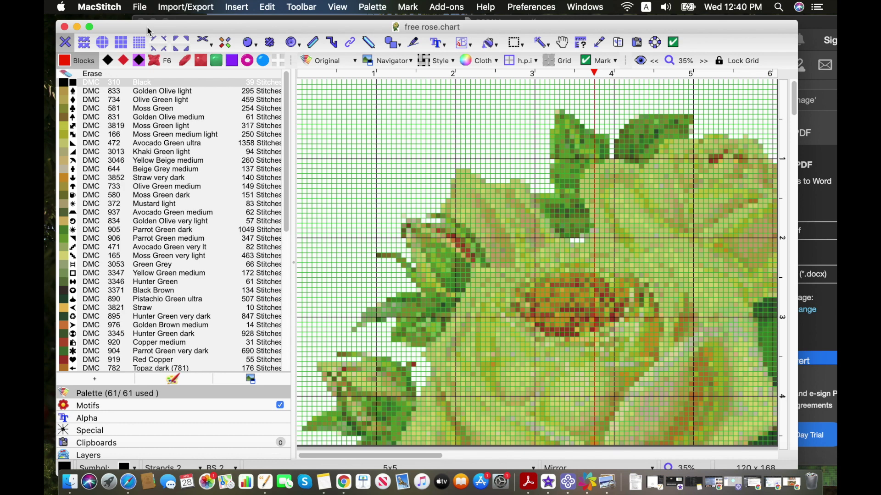
Move the chart window aside and switch to 2021Manual.pdf in Acrobat Reader to read about symbol size and printing with an overlap.
drag(147, 26, 105, 23)
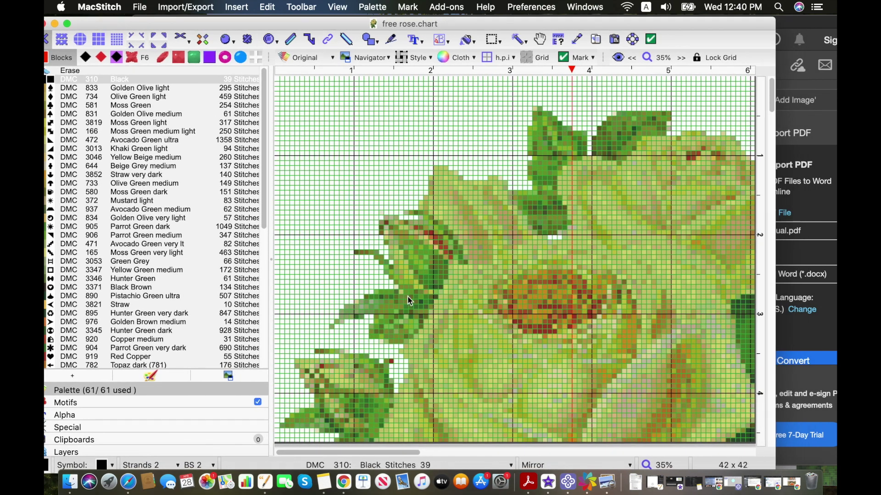
drag(325, 26, 277, 40)
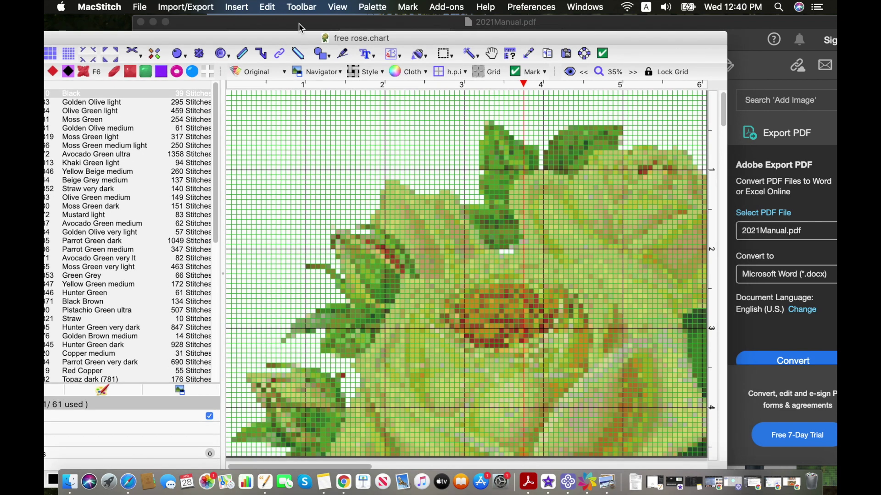
click(297, 24)
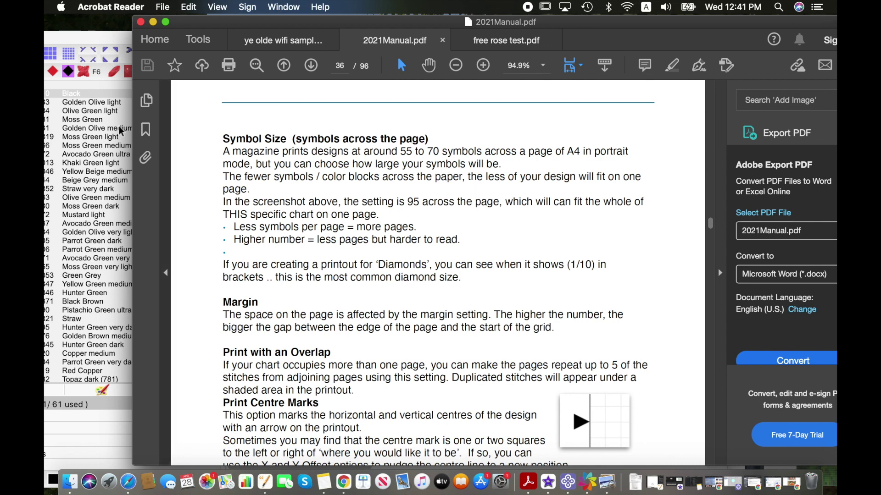
Switch back to MacStitch, move the chart window back into full view, and start an export to PDF with full key.
click(113, 44)
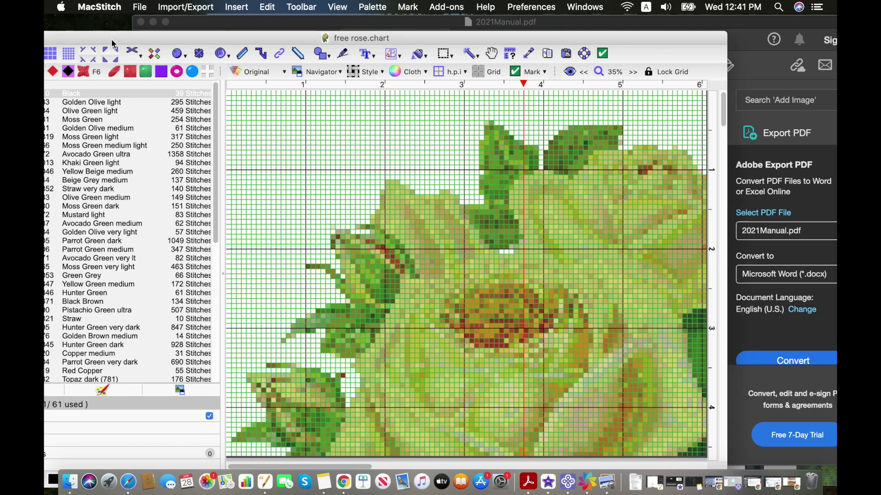
drag(113, 44, 173, 26)
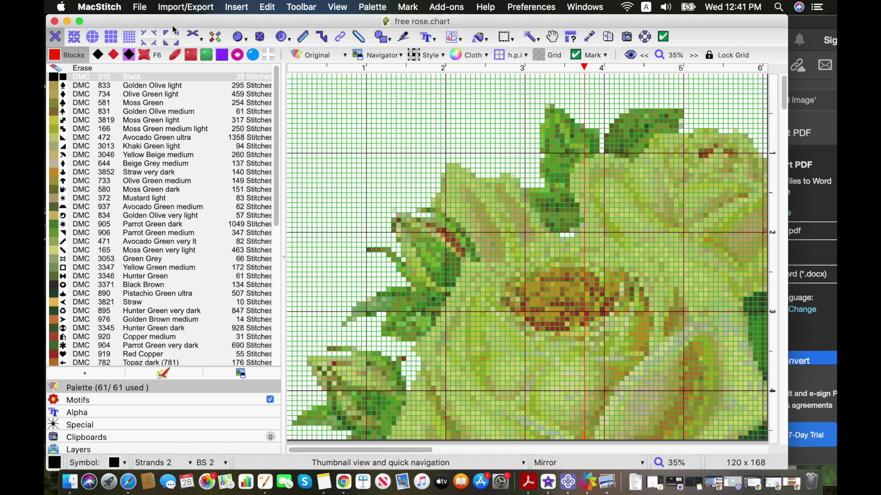
click(188, 6)
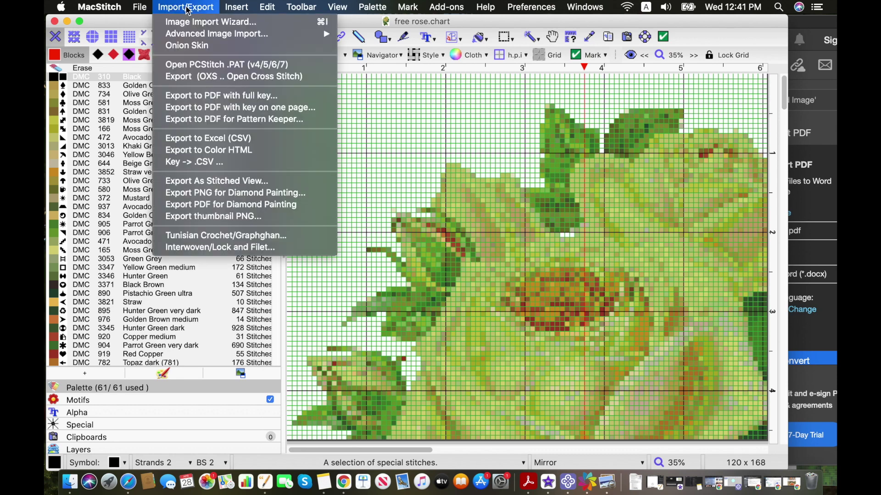
click(229, 97)
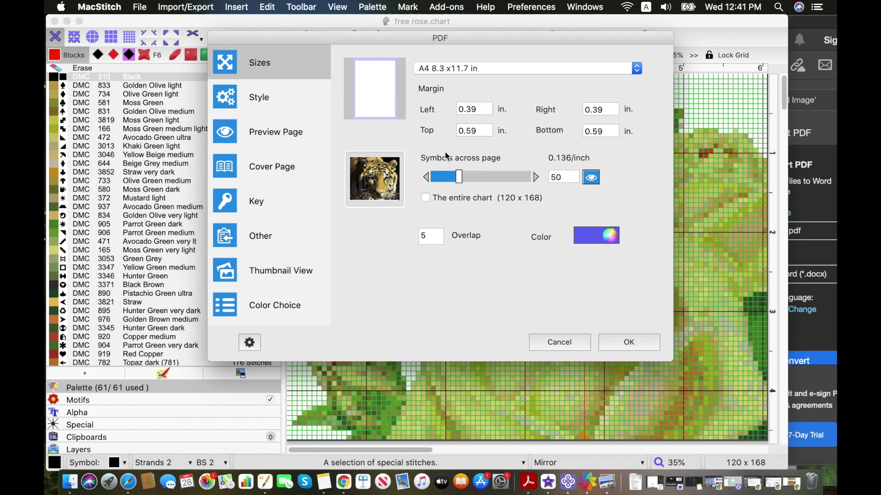
Set the symbols across the page to 60 and preview how the chart splits into pages.
double_click(560, 177)
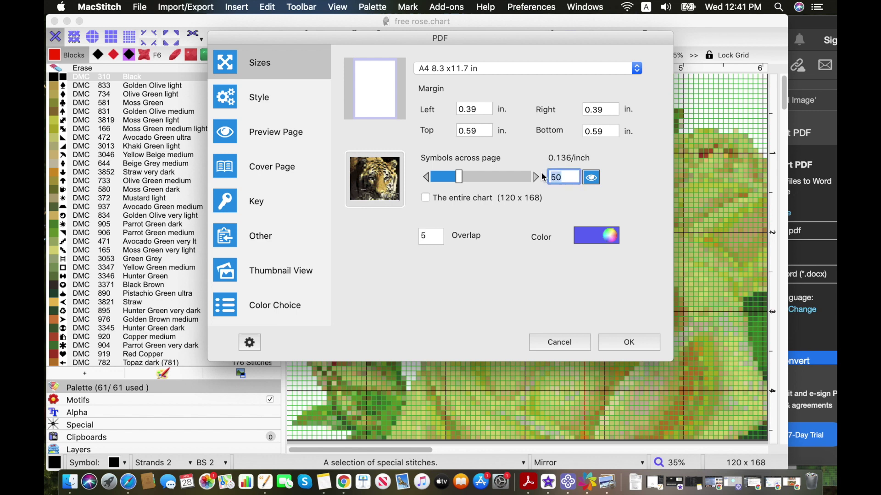
text(60)
click(592, 178)
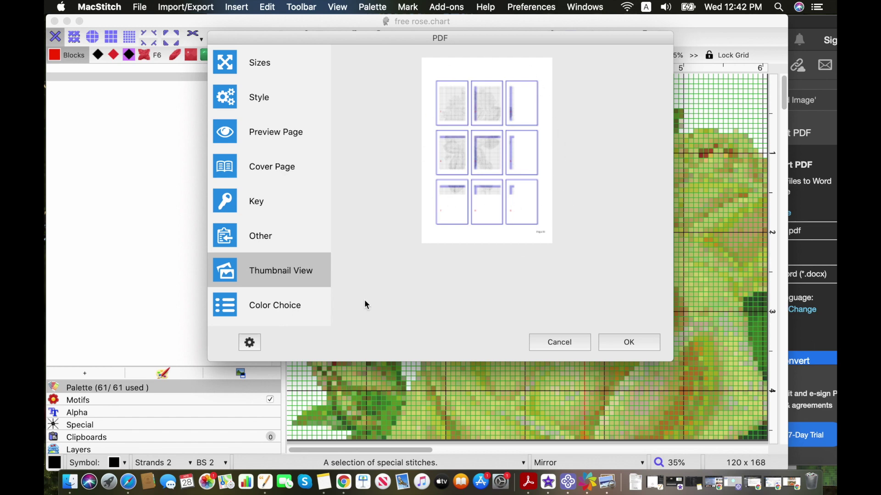
Set the overlap between adjoining pages of the PDF export to 5.
click(226, 66)
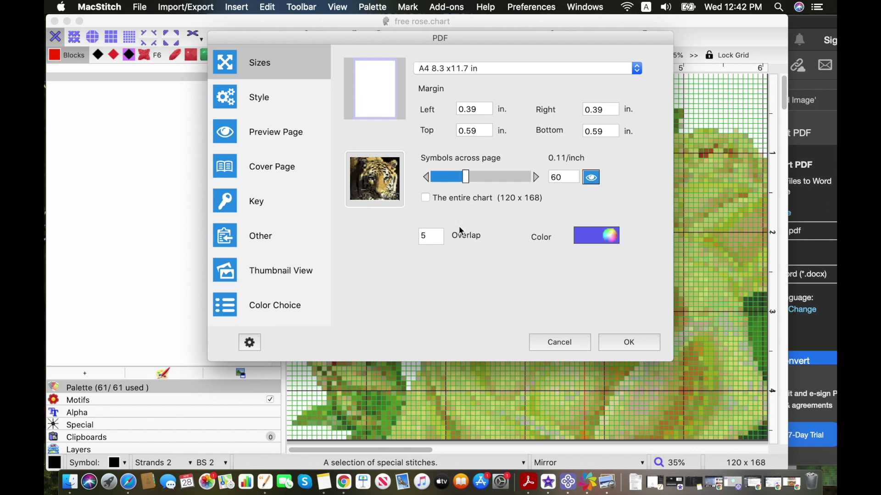
double_click(424, 234)
key(BackSpace)
text(5)
drag(428, 237, 415, 241)
key(Delete)
text(5)
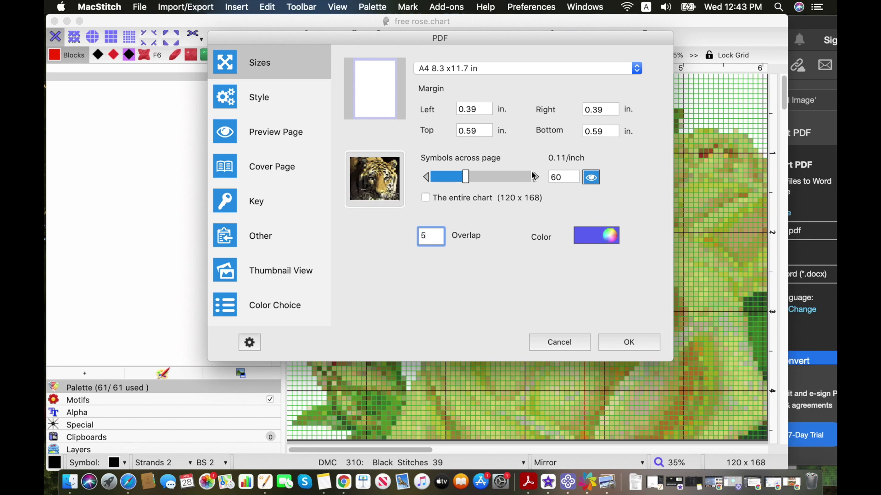
Set the symbols across the page to 50 and preview the resulting page layout.
click(562, 173)
double_click(561, 174)
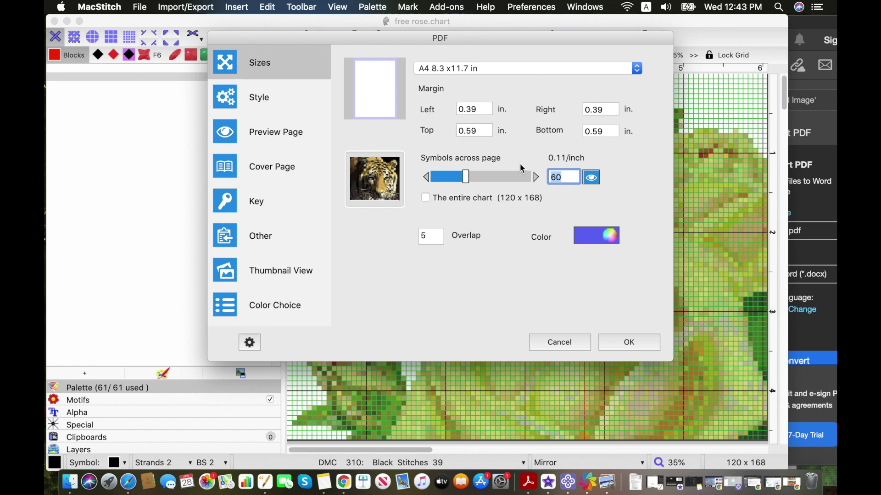
text(50)
click(591, 178)
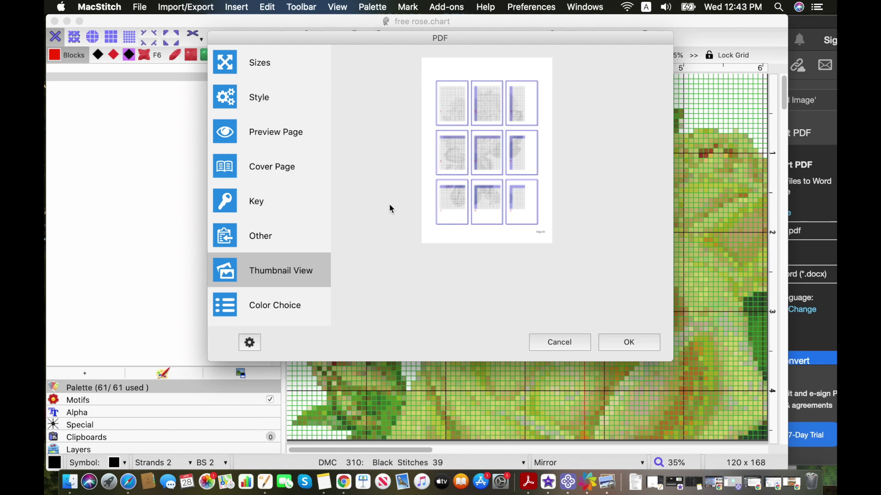
Review the export's page size, style, preview page, cover page, key, other, thumbnail and color choice settings.
click(241, 62)
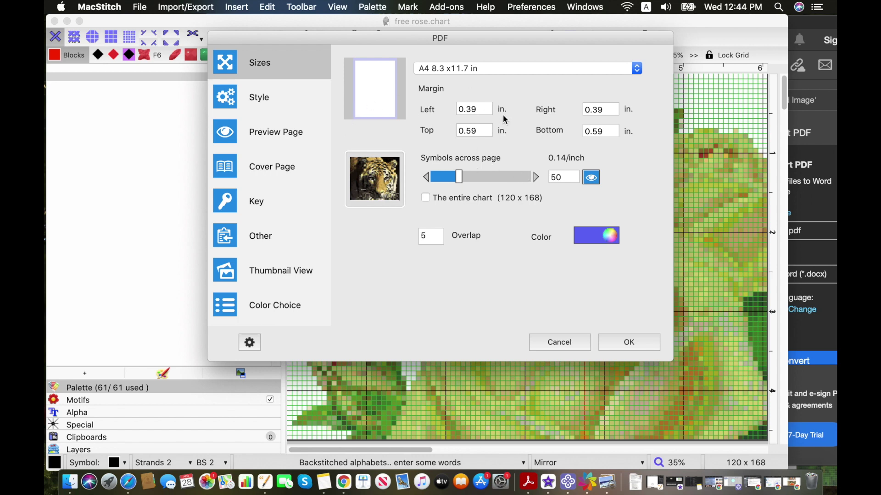
click(263, 105)
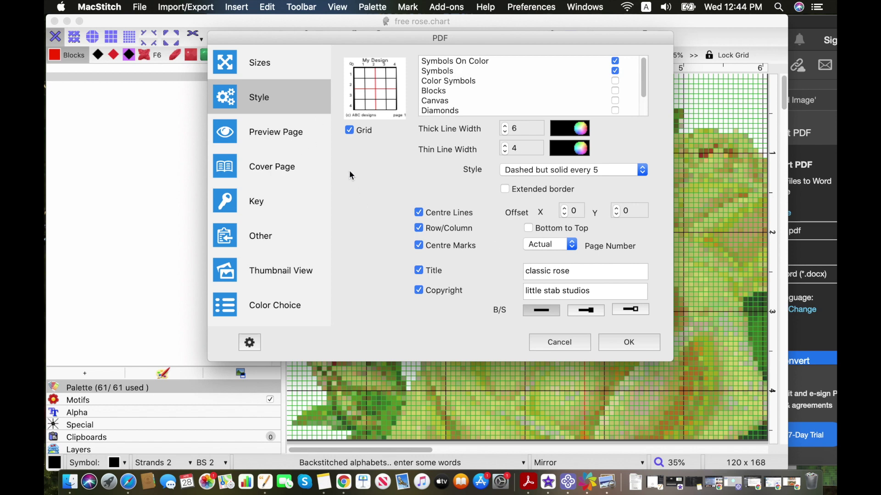
click(233, 133)
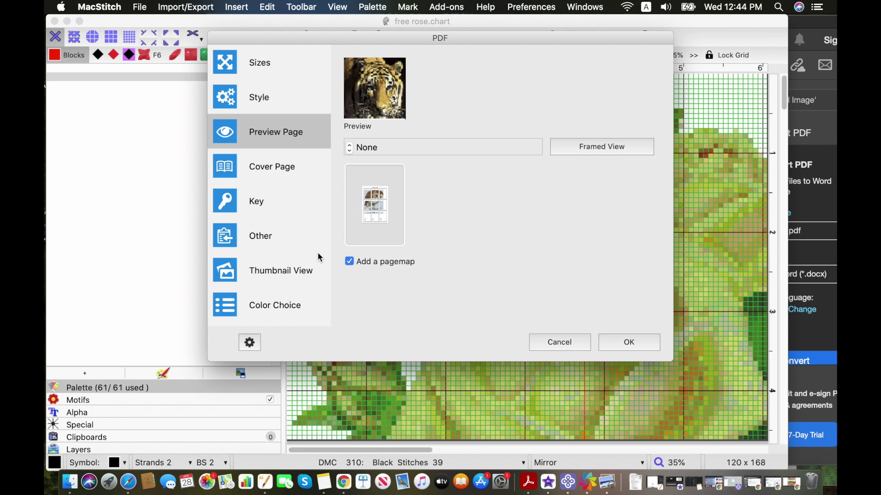
click(240, 164)
click(353, 161)
click(237, 204)
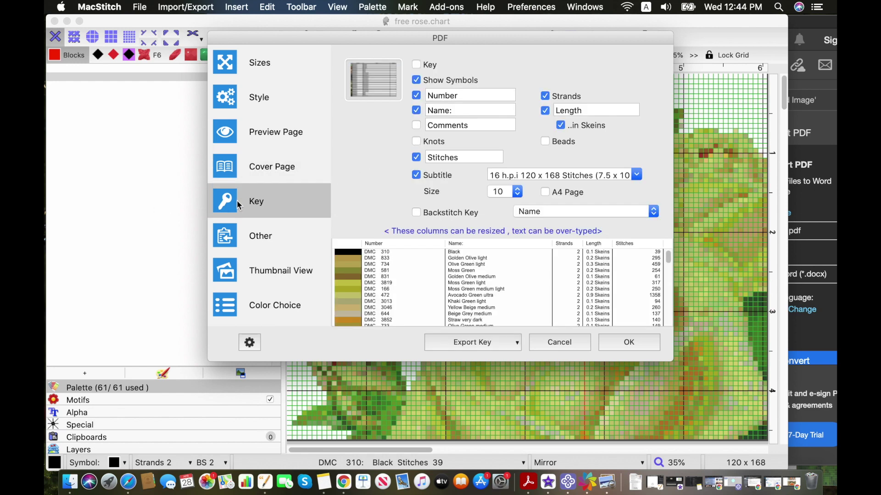
click(246, 237)
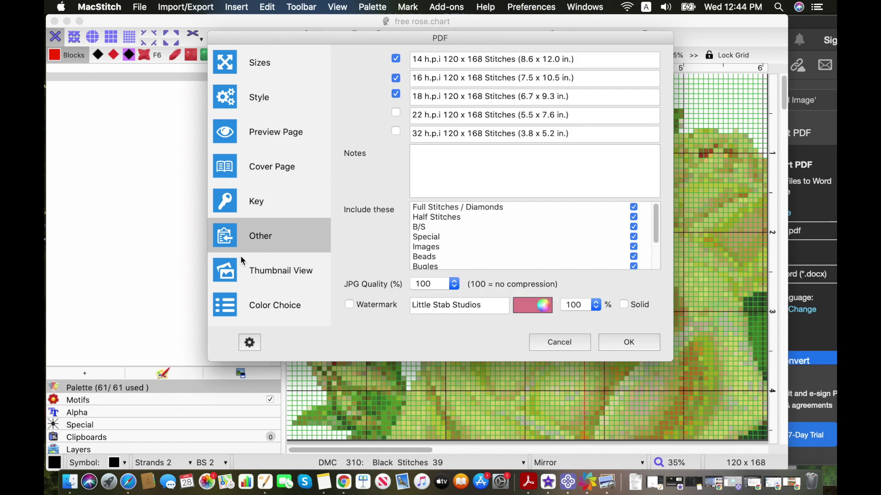
click(257, 275)
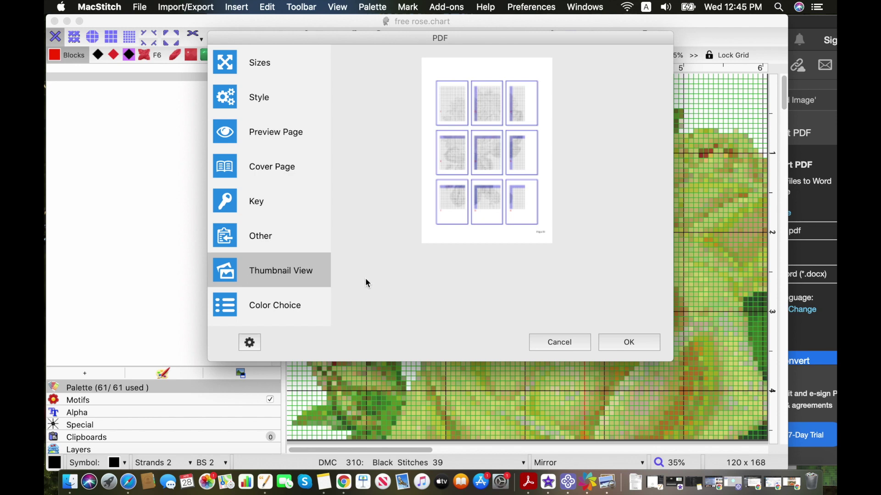
click(275, 307)
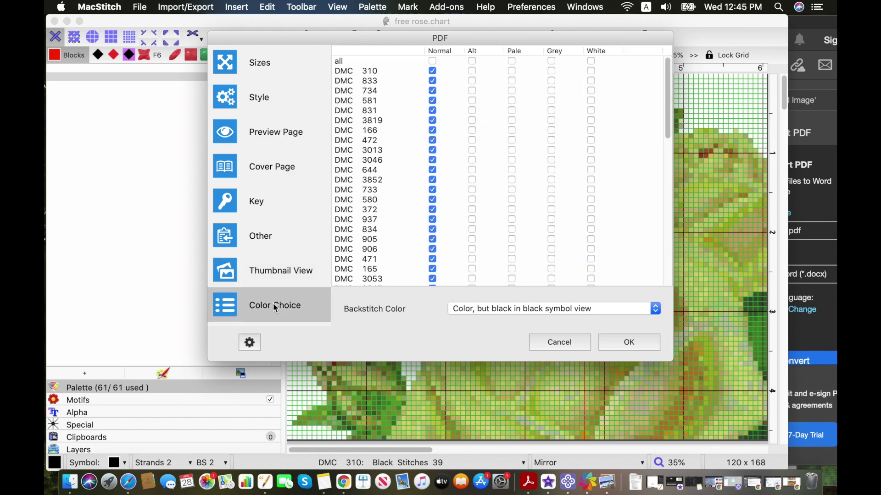
Accept the export settings and save the PDF as "classic rose multi page" in the "a classic rose" folder.
click(640, 345)
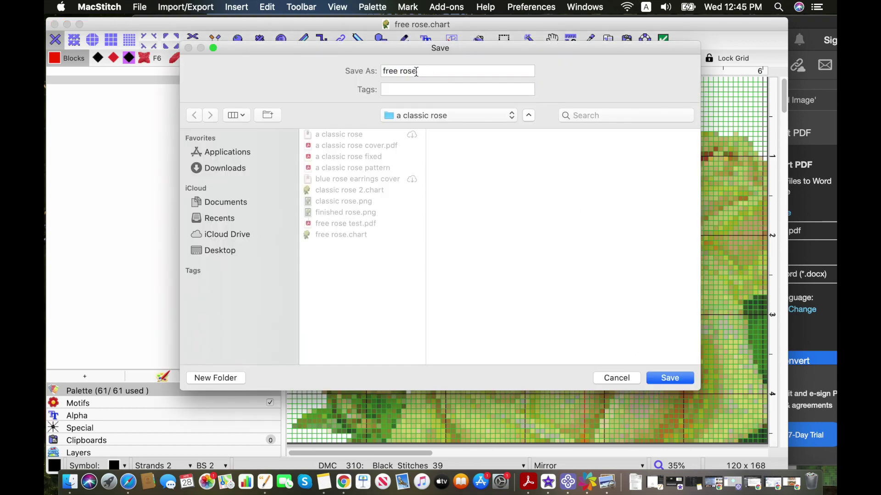
double_click(397, 71)
text(classic)
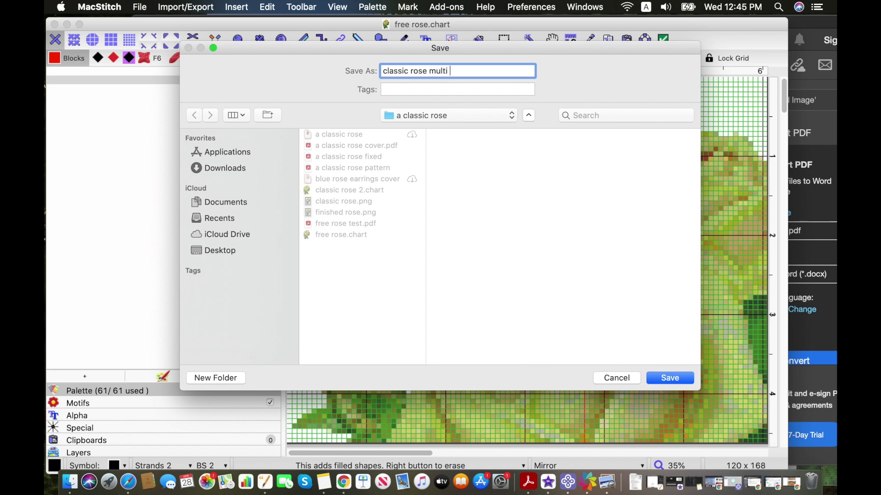
key(Return)
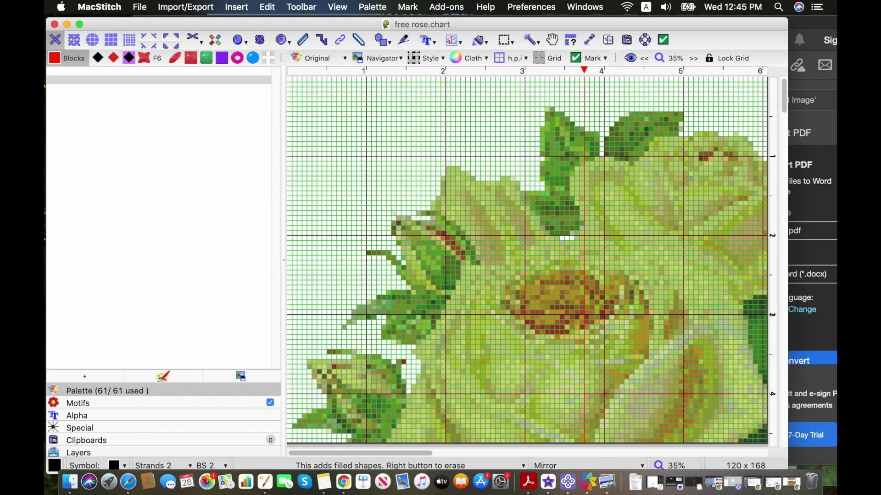
Switch to Acrobat Reader and inspect the symbols on the first page of classic rose multi page.pdf at 100% zoom.
key(super+Tab)
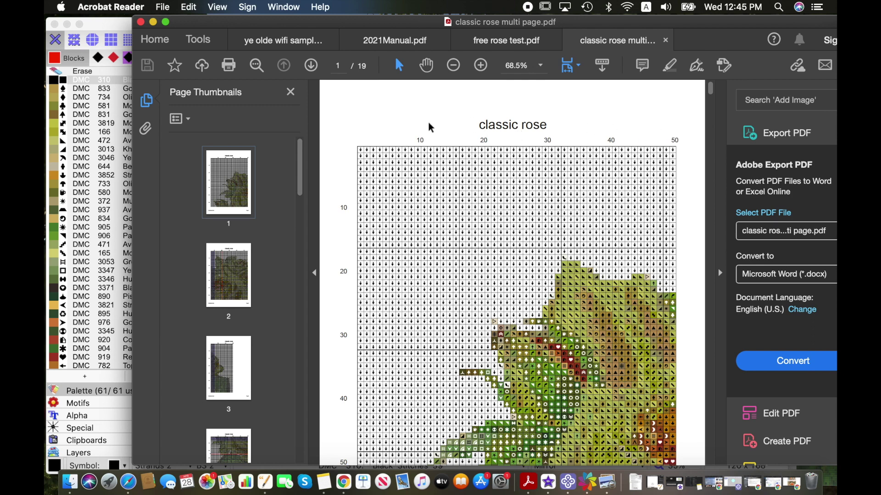
click(480, 65)
click(481, 65)
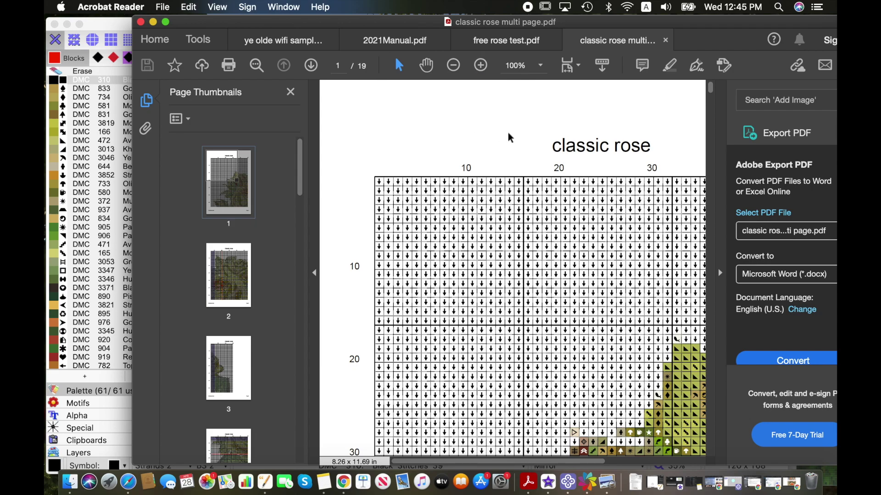
scroll(508, 136, down, 6)
scroll(508, 131, down, 10)
scroll(509, 128, up, 2)
scroll(509, 129, right, 2)
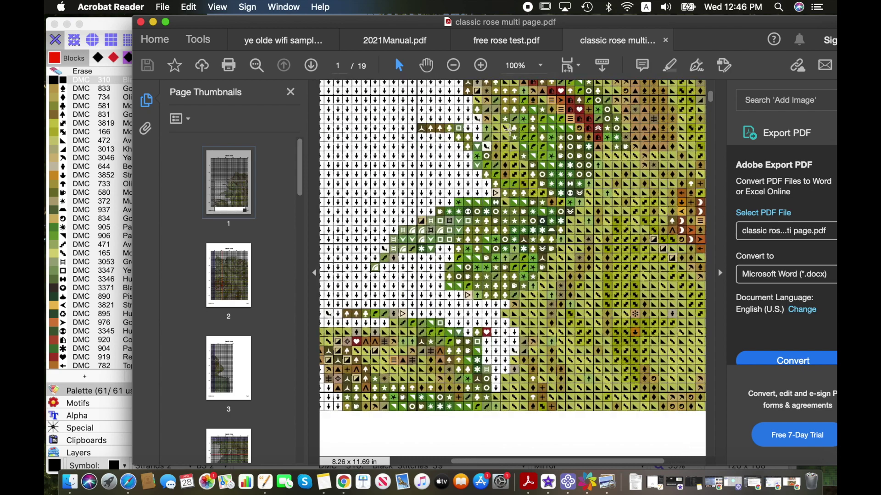
Fit the exported pattern to the window width and examine the rest of page 1 and the shaded overlap on page 2.
click(453, 65)
scroll(509, 183, down, 5)
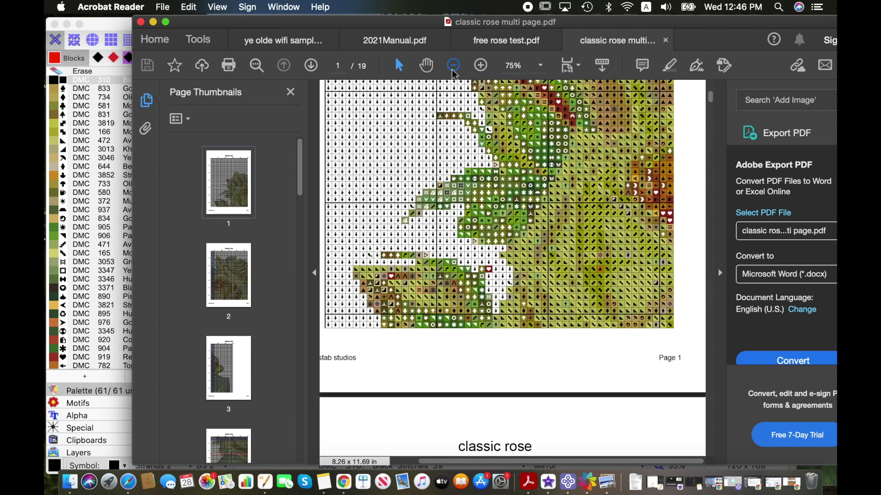
click(567, 65)
scroll(467, 162, up, 5)
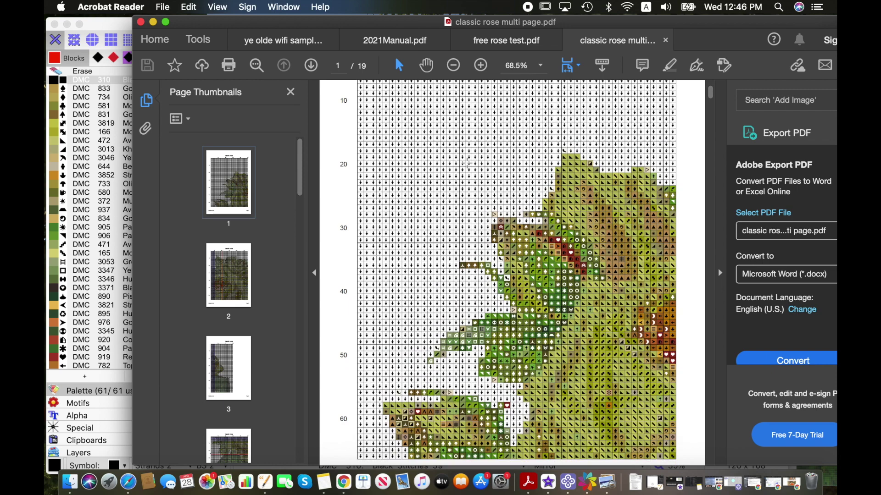
scroll(466, 163, down, 10)
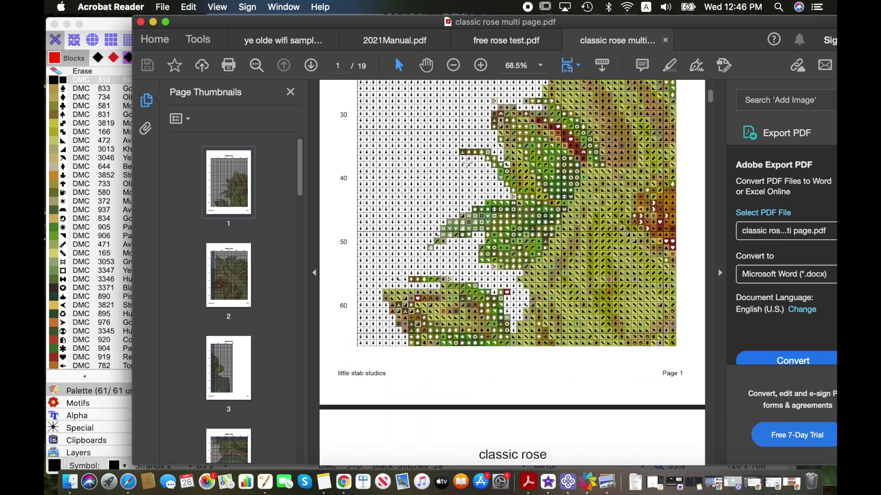
scroll(466, 162, down, 6)
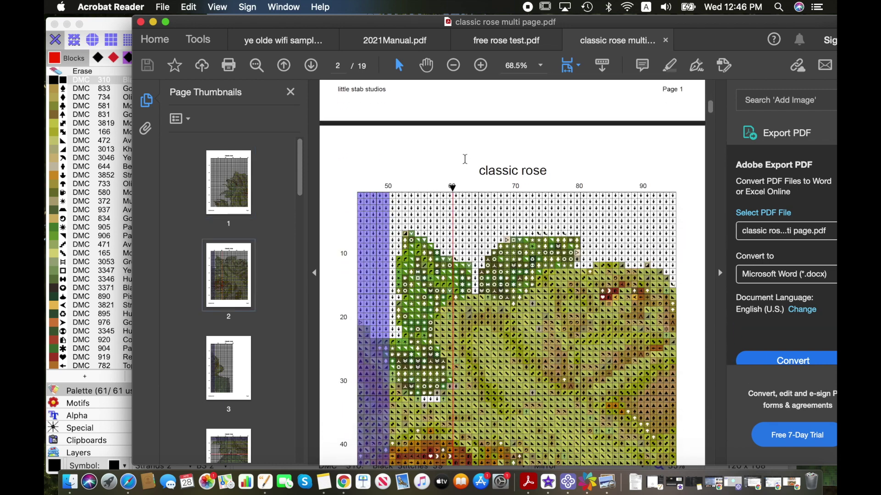
Examine the shaded overlap columns on pages 2 and 3 of the exported PDF and compare how the two pages join.
scroll(360, 232, down, 4)
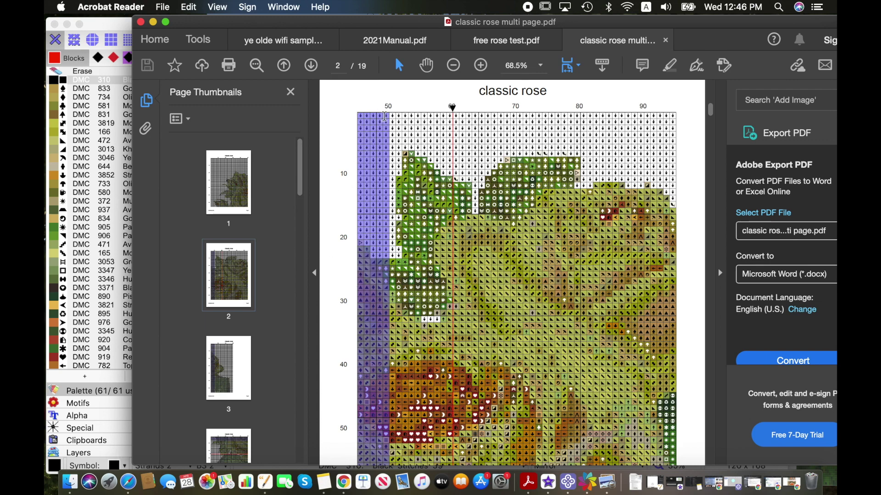
scroll(383, 139, down, 5)
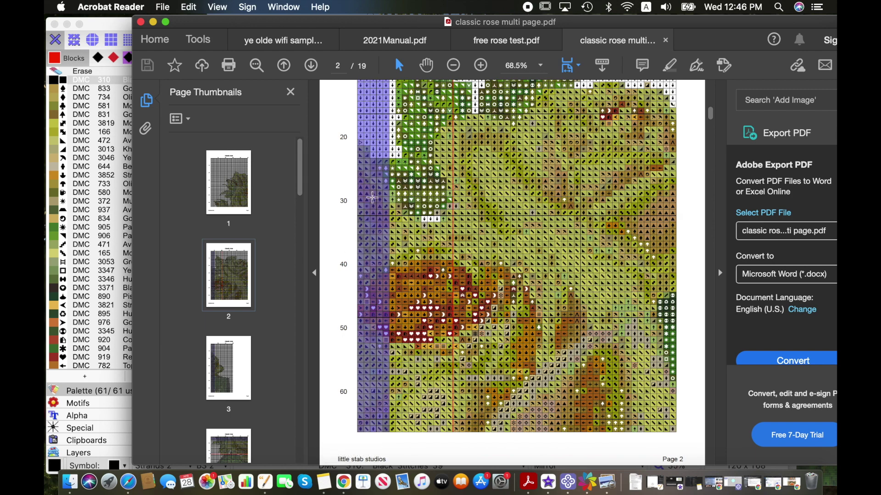
scroll(370, 237, up, 5)
scroll(370, 237, down, 15)
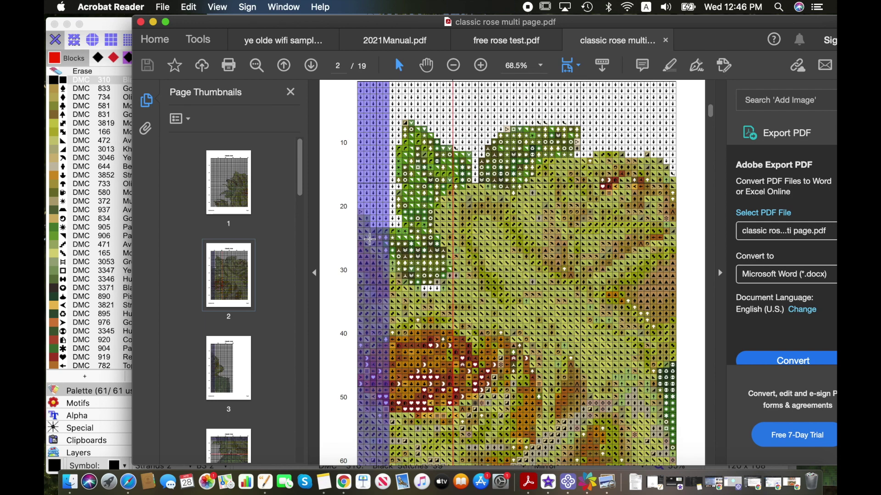
scroll(369, 238, down, 10)
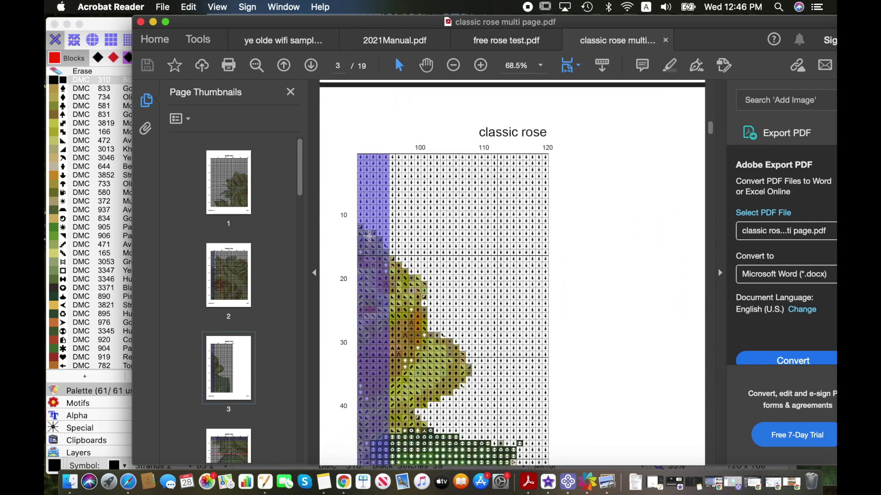
scroll(346, 369, down, 10)
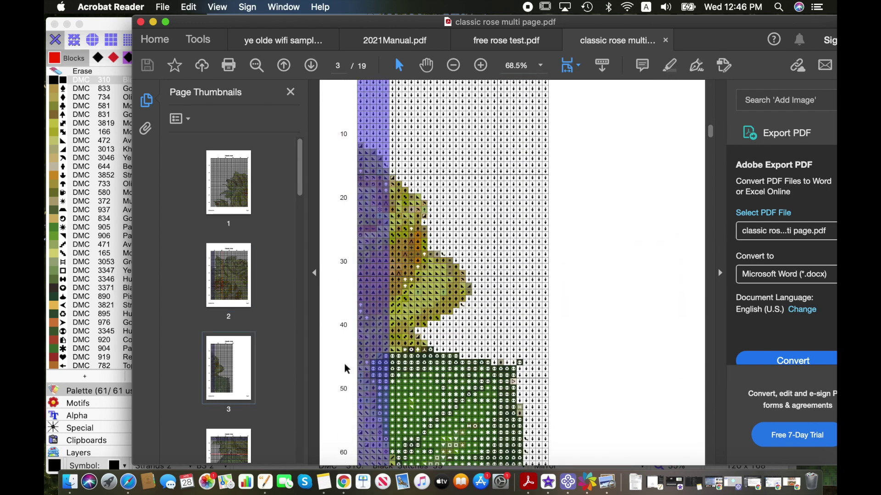
scroll(385, 366, up, 12)
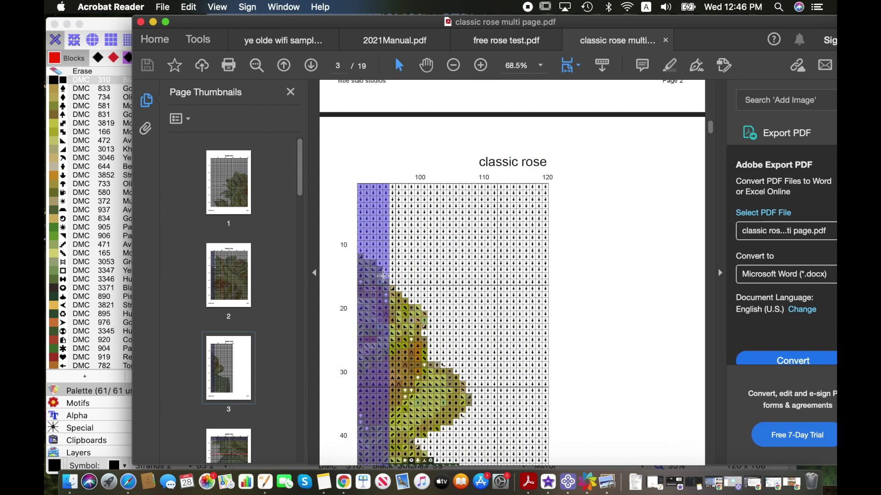
scroll(461, 268, up, 20)
scroll(461, 270, down, 1)
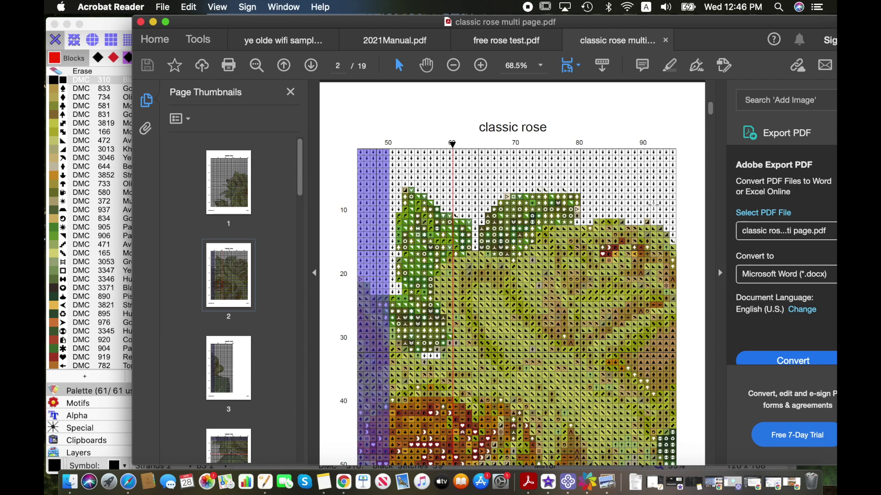
Examine the second row of chart pages, 4 to 6, and their shaded overlap rows and columns.
scroll(626, 272, down, 15)
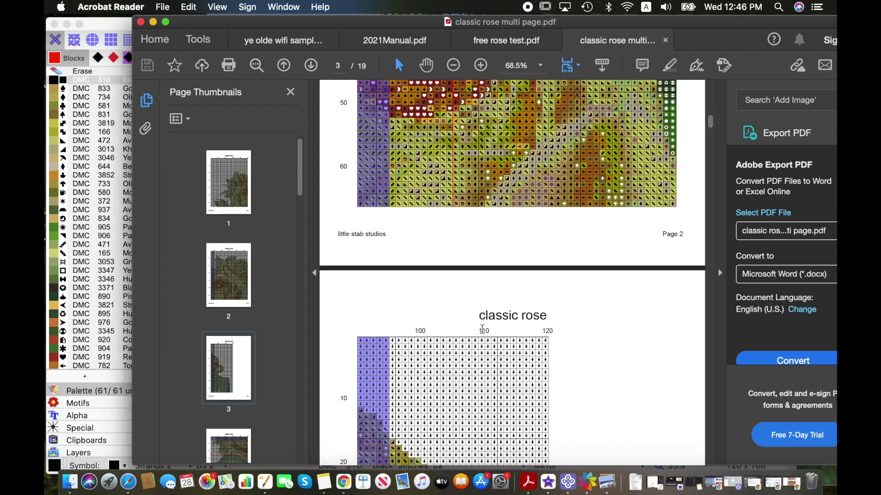
scroll(486, 331, down, 15)
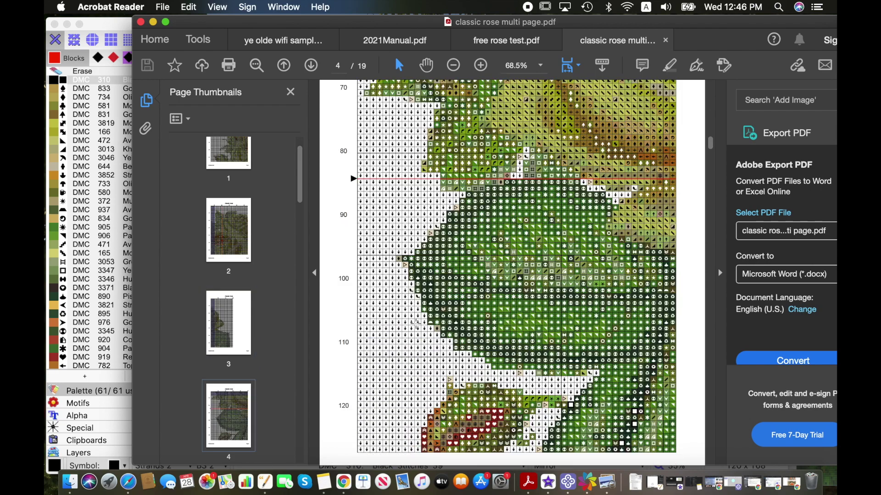
scroll(415, 323, up, 3)
scroll(504, 275, down, 10)
scroll(525, 240, up, 2)
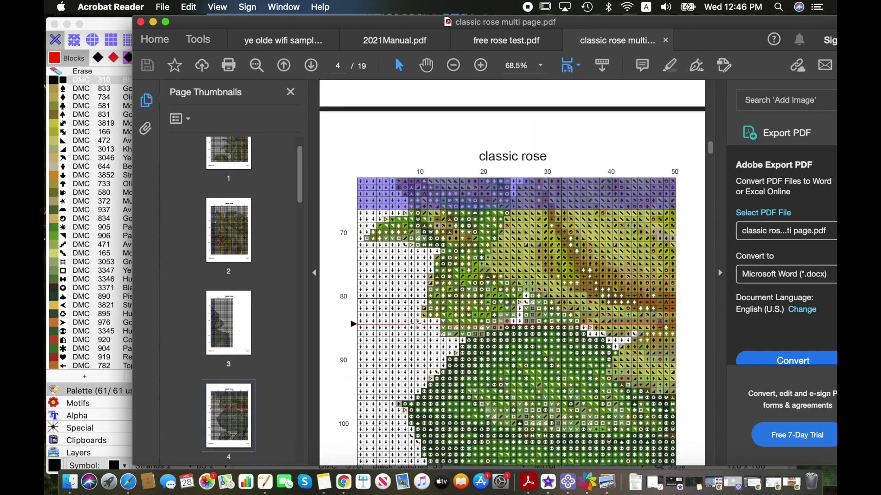
scroll(368, 305, down, 20)
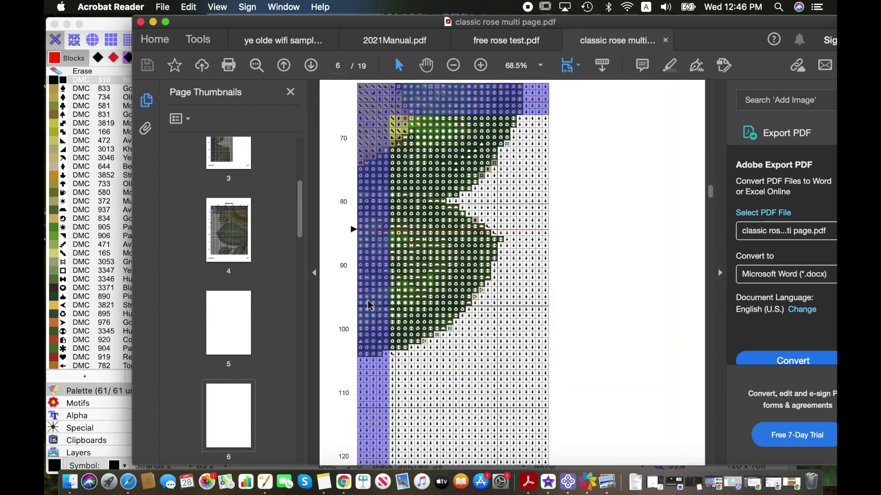
scroll(368, 305, up, 20)
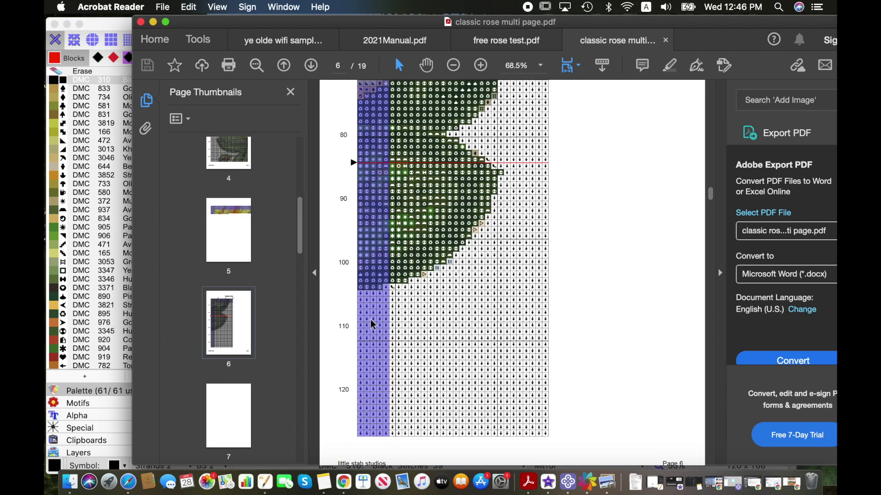
scroll(374, 352, up, 10)
scroll(374, 352, down, 6)
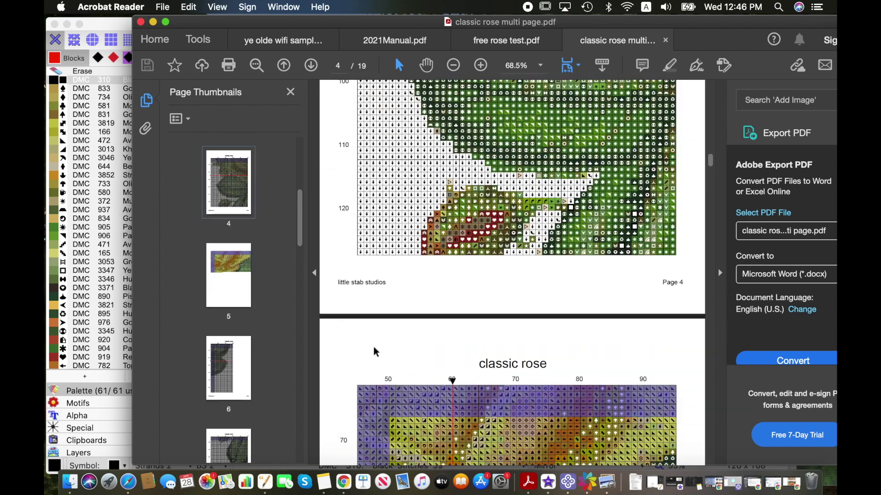
scroll(373, 347, down, 6)
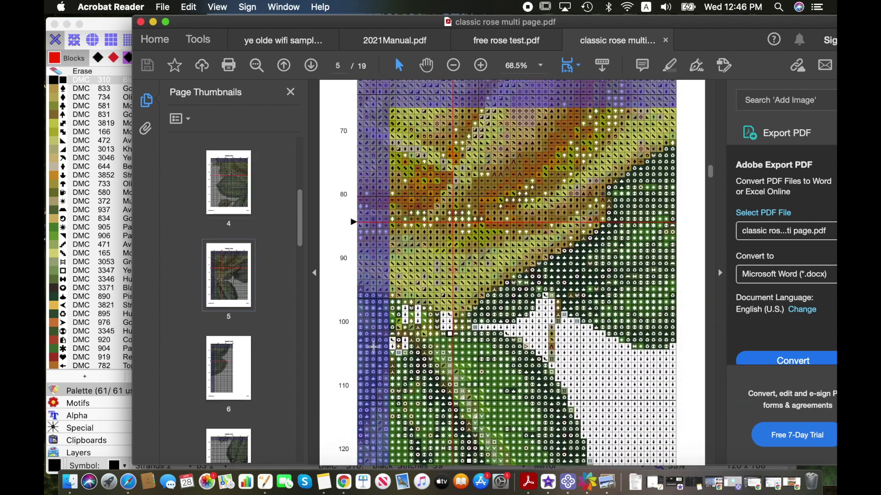
scroll(373, 347, down, 8)
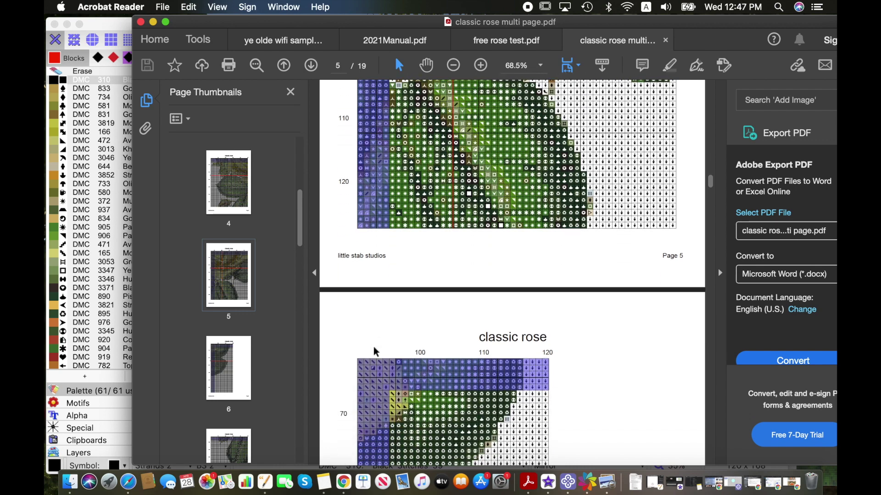
scroll(373, 347, down, 4)
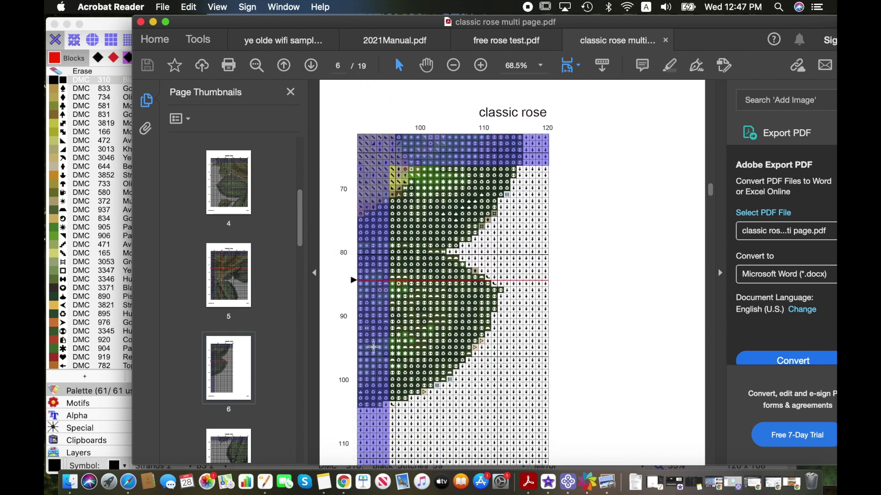
scroll(373, 347, down, 4)
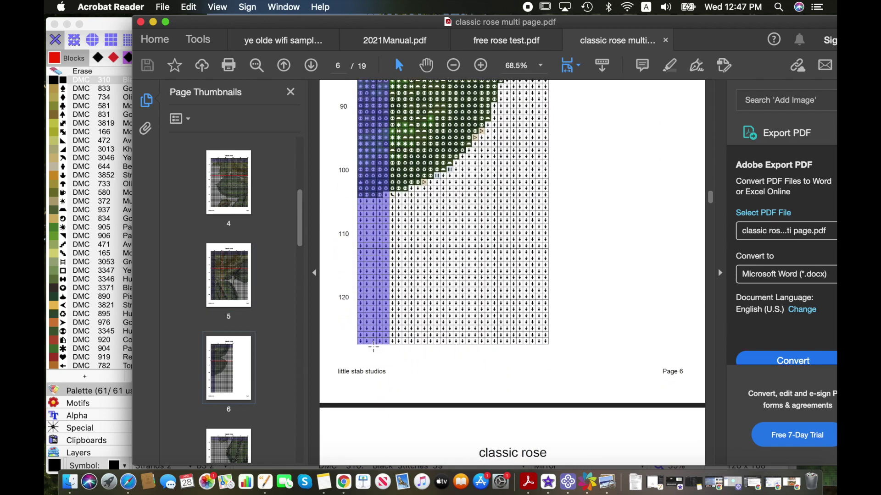
Look through the remaining color chart pages from 7 to 9 and the black-and-white symbol pages from 10 to 18.
scroll(374, 351, down, 5)
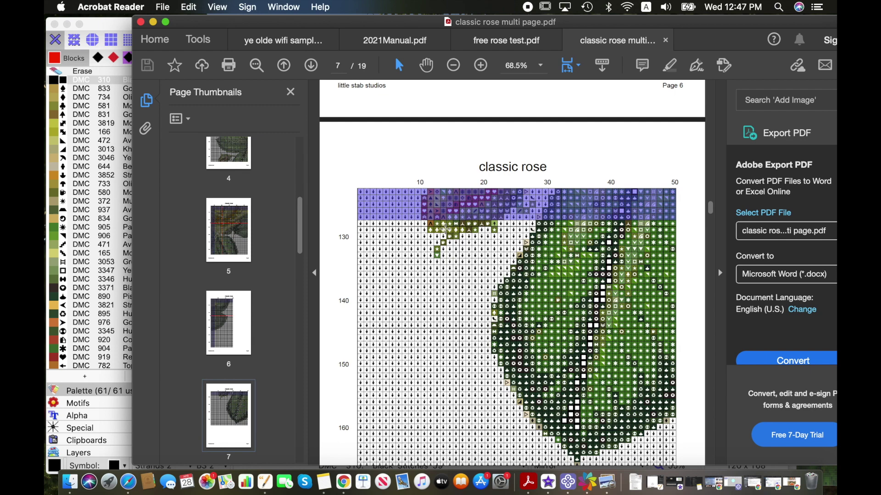
scroll(511, 263, down, 12)
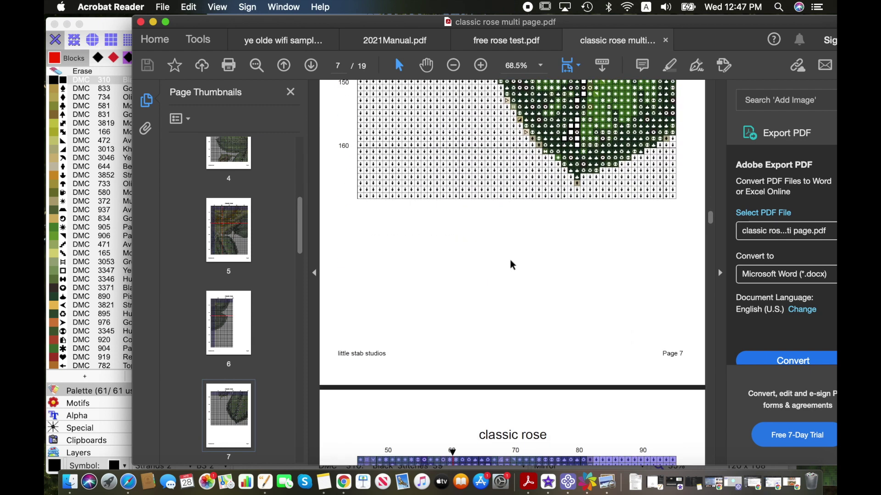
scroll(511, 264, down, 12)
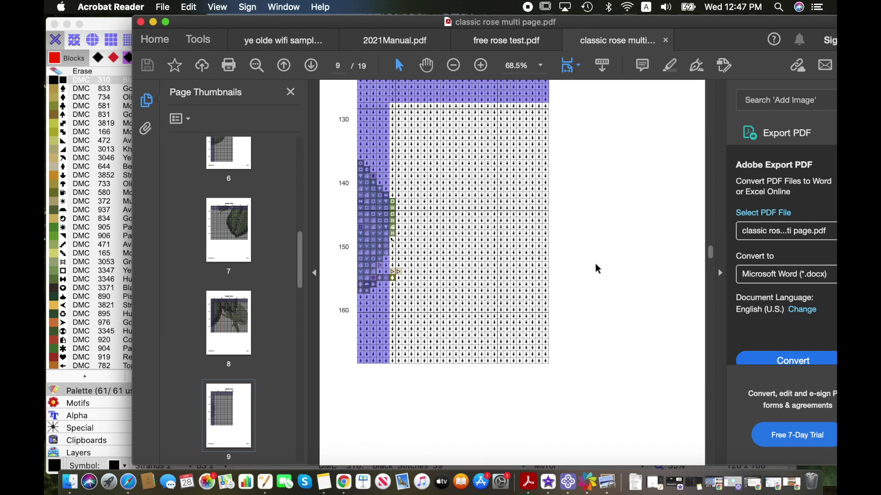
scroll(596, 268, down, 18)
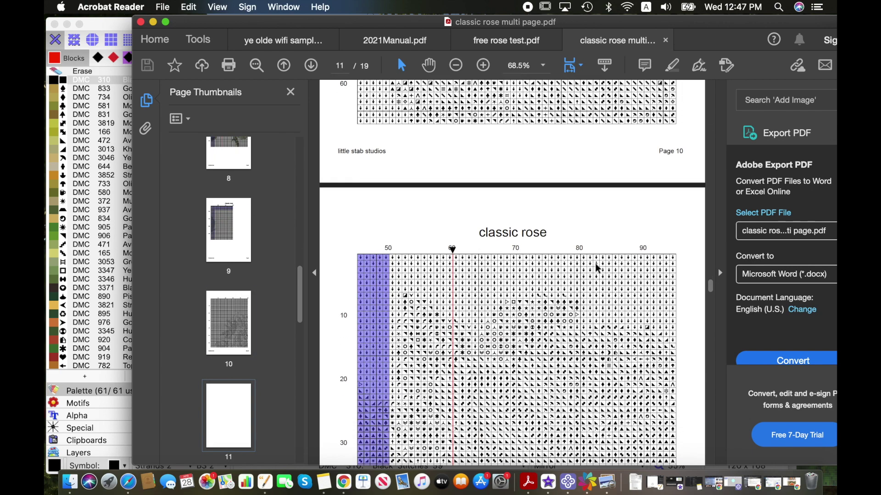
scroll(597, 268, down, 3)
scroll(577, 190, down, 7)
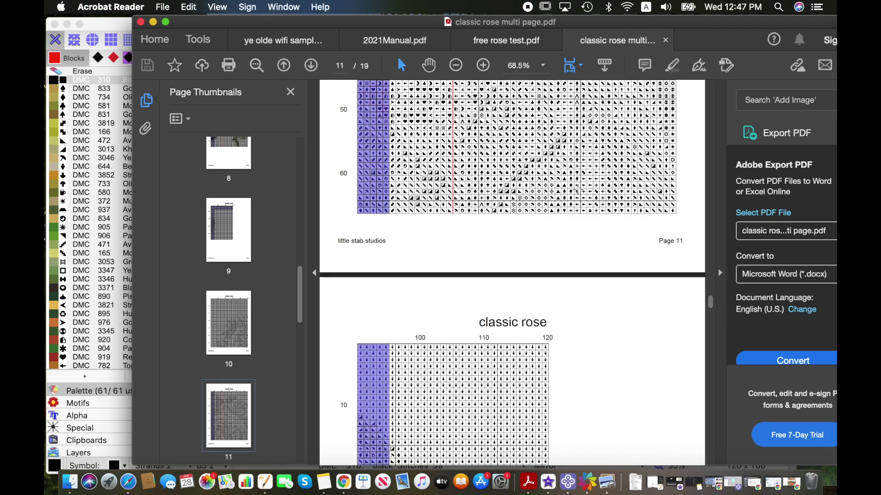
scroll(577, 190, down, 20)
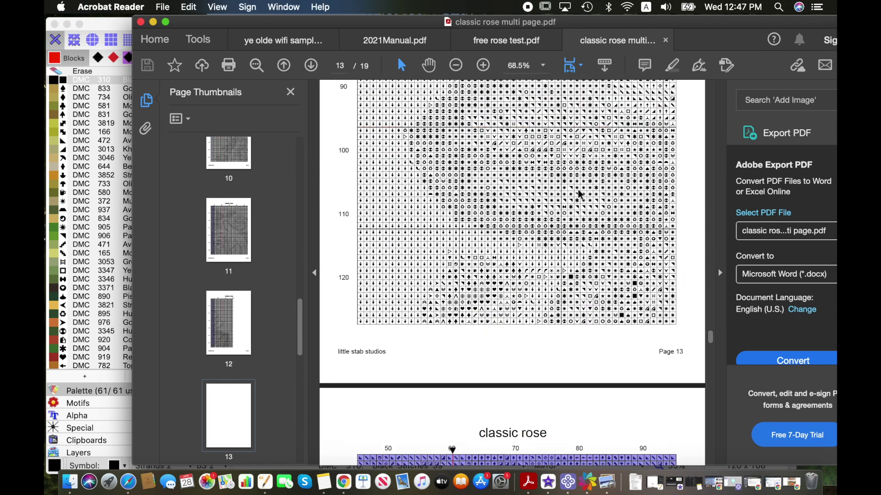
scroll(578, 193, down, 20)
scroll(578, 193, down, 20)
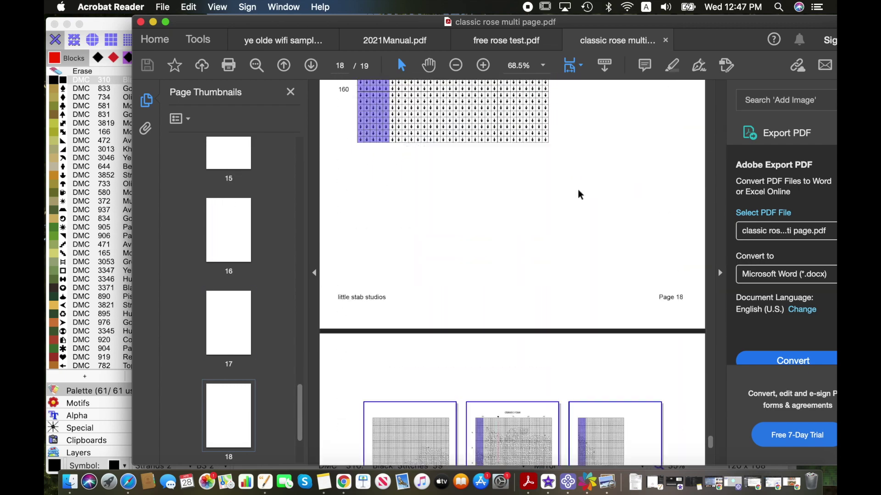
Examine the page layout overview on page 19, showing how the numbered chart pages fit together.
scroll(578, 195, down, 20)
scroll(579, 200, down, 3)
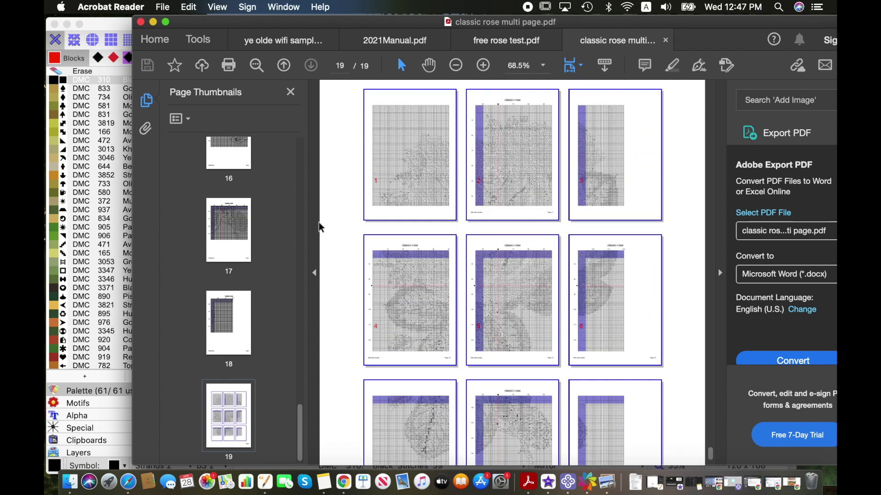
scroll(413, 253, down, 8)
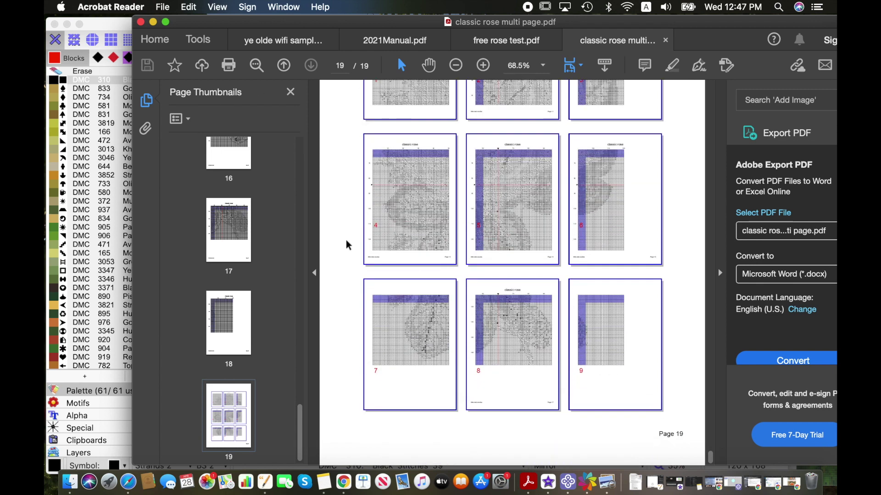
scroll(407, 273, up, 10)
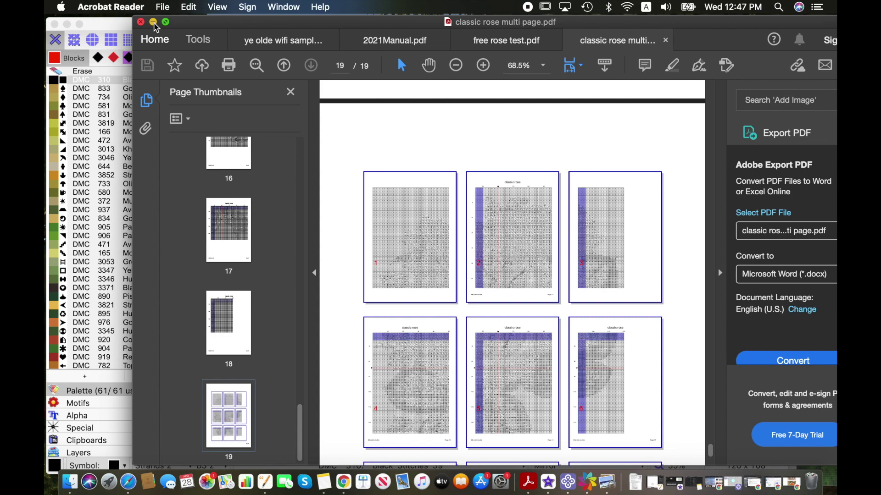
Minimize the multi-page PDF, switch to "a classic rose fixed" in Preview and reposition its window over the chart.
click(153, 22)
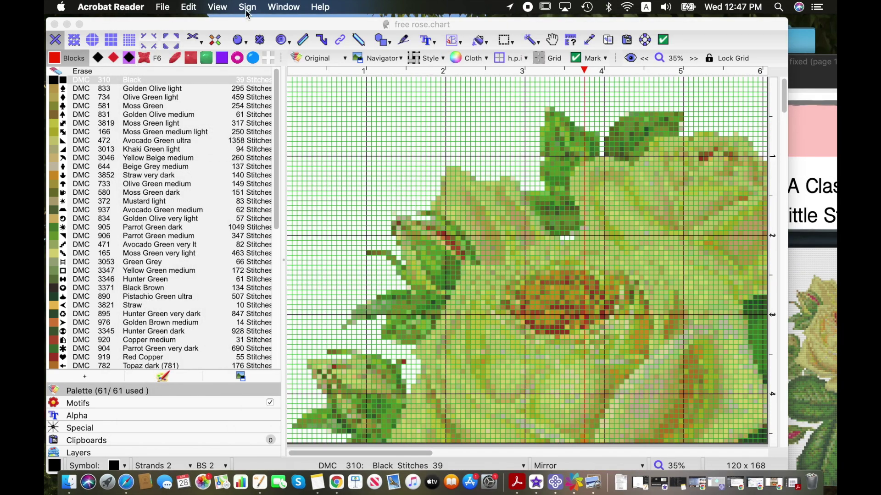
click(809, 68)
drag(599, 82, 294, 41)
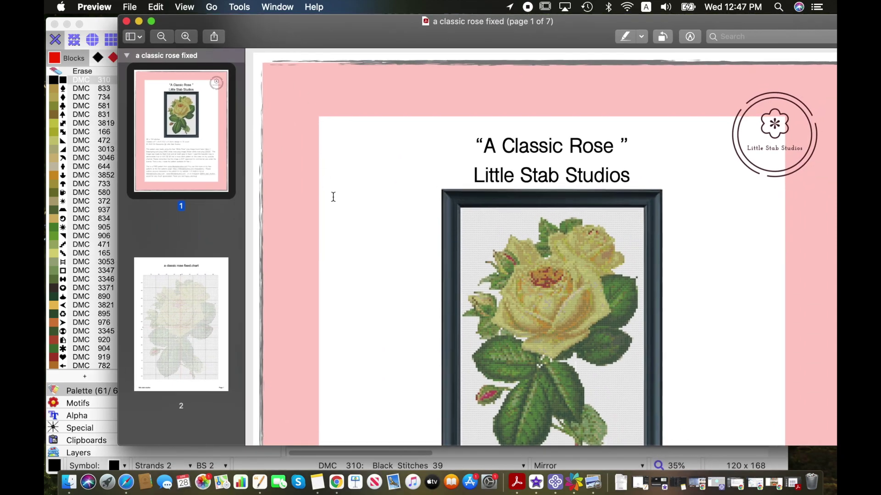
Review the finished pattern's cover page, its single-page symbol chart on page 2 and the thread key through page 4.
scroll(333, 196, down, 10)
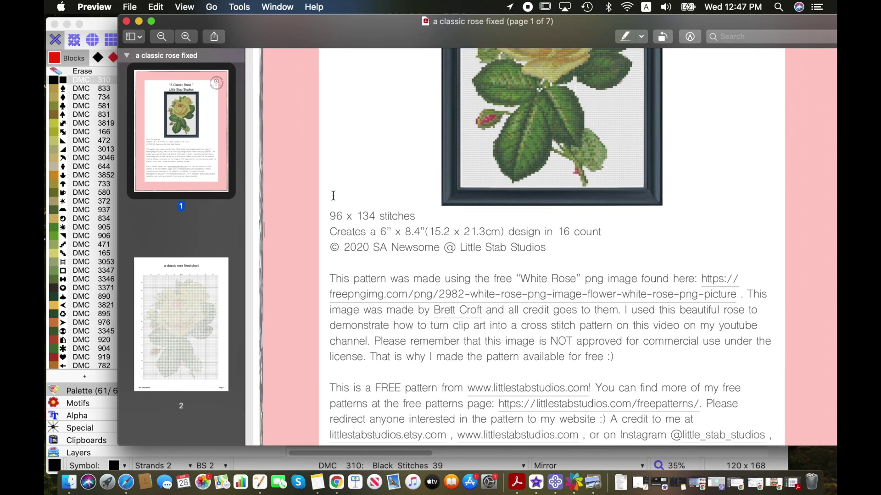
scroll(333, 196, down, 15)
scroll(333, 195, up, 2)
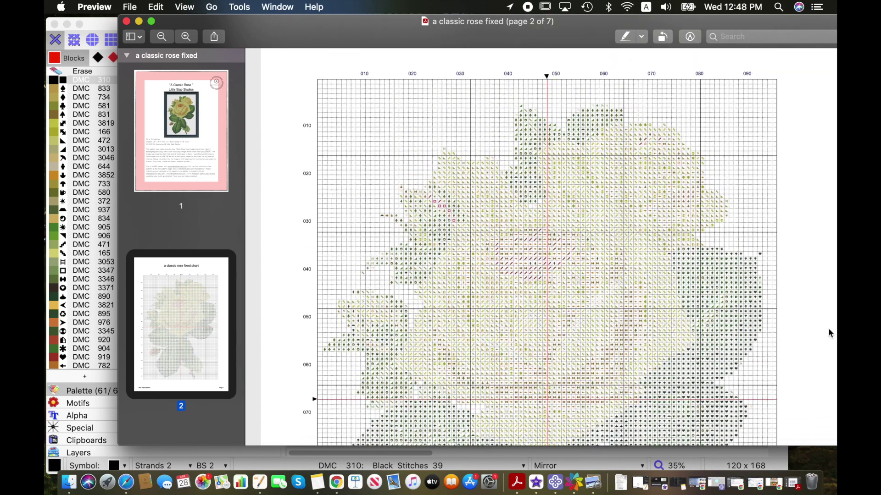
scroll(448, 420, down, 10)
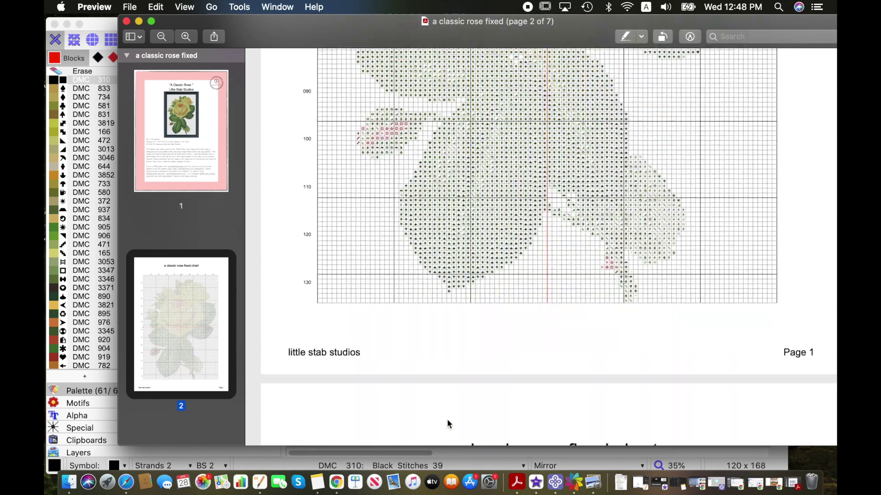
scroll(448, 420, down, 20)
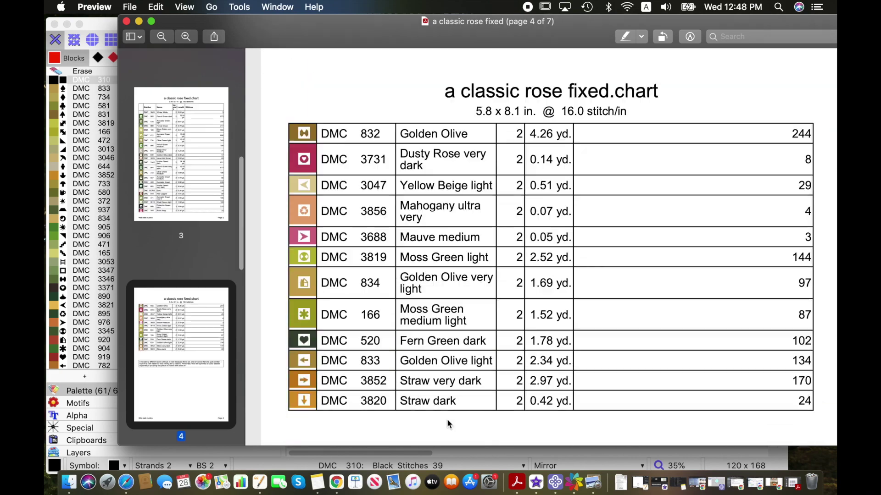
Examine the full-color chart on page 5 and the beginning of the thread key that follows it.
scroll(446, 419, down, 20)
scroll(447, 419, up, 5)
scroll(446, 419, down, 4)
scroll(446, 419, down, 3)
scroll(447, 419, up, 16)
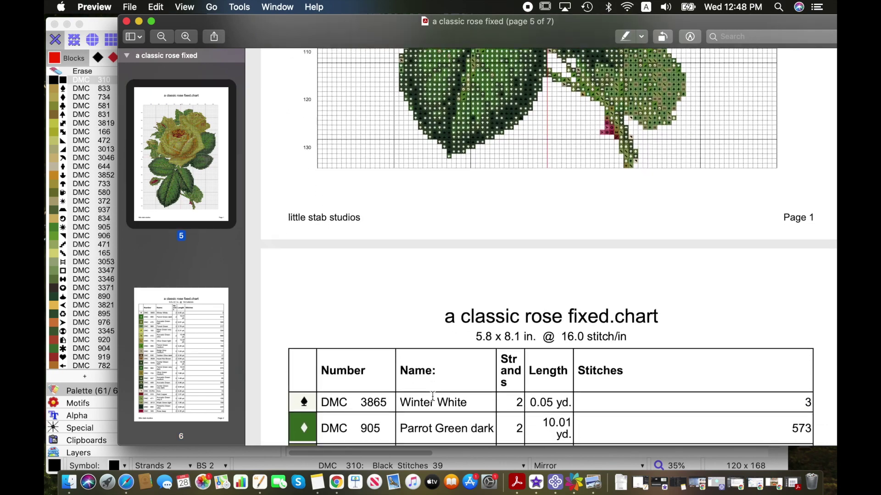
scroll(432, 396, up, 15)
scroll(432, 396, down, 2)
scroll(432, 358, up, 4)
scroll(432, 316, down, 1)
scroll(431, 316, down, 5)
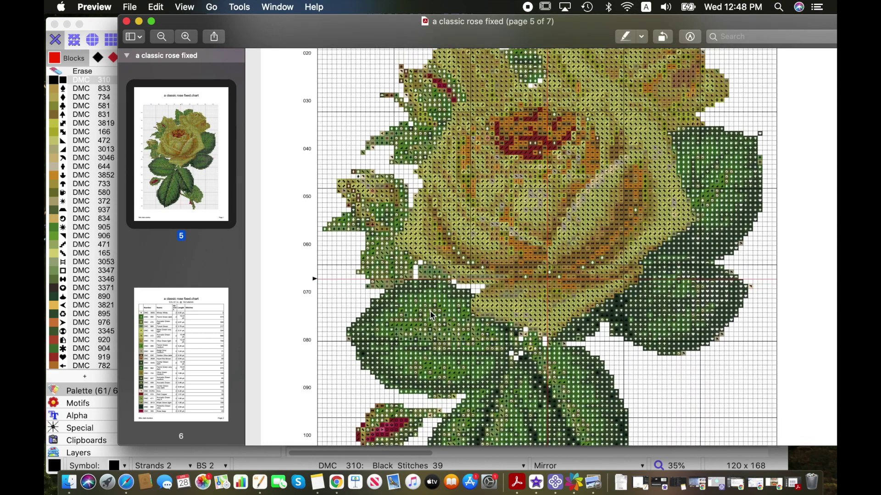
Review the thread key on page 6 of the finished pattern, ending back at the full-color chart on page 5.
scroll(330, 182, down, 15)
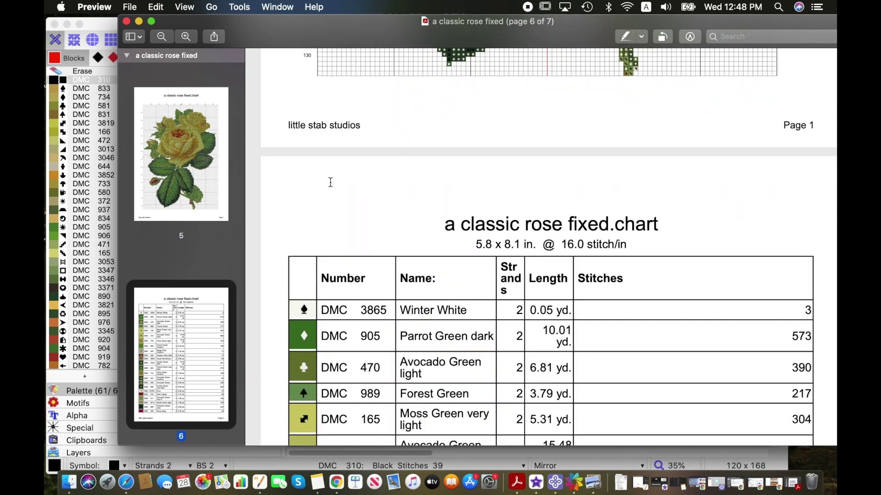
scroll(330, 182, down, 20)
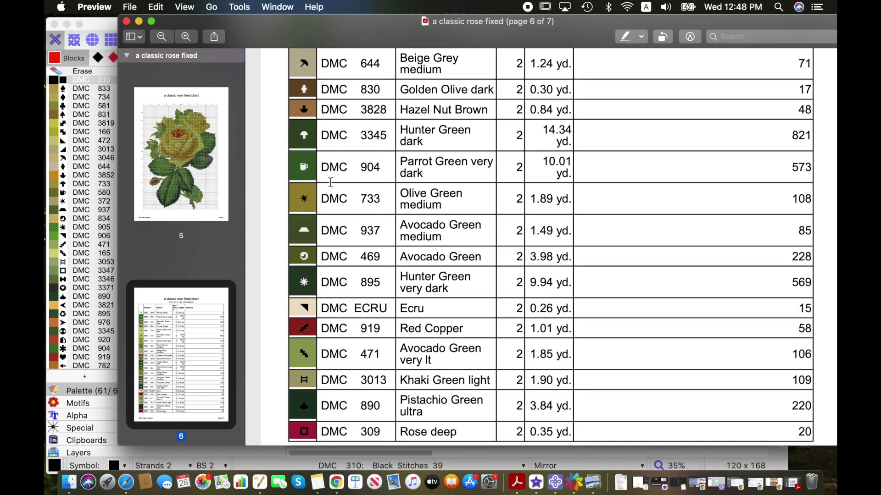
scroll(330, 182, up, 20)
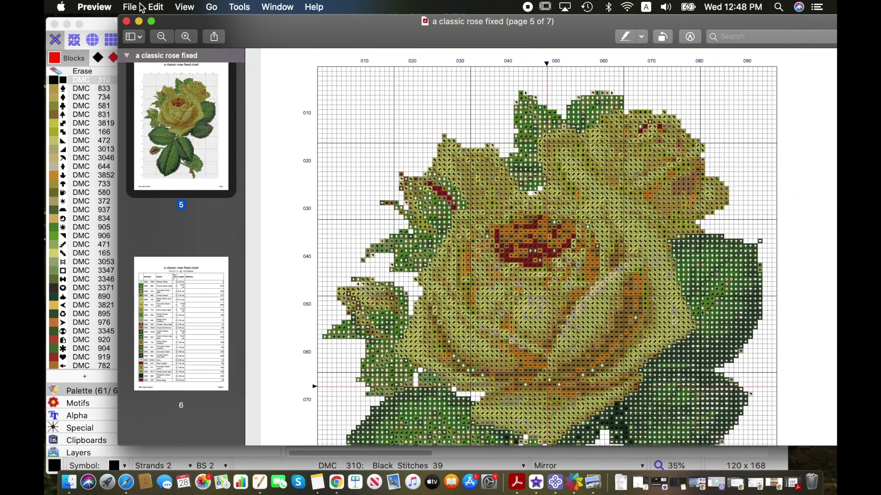
Open "classic rose multi page.pdf" from the "a classic rose" folder in Preview.
click(131, 8)
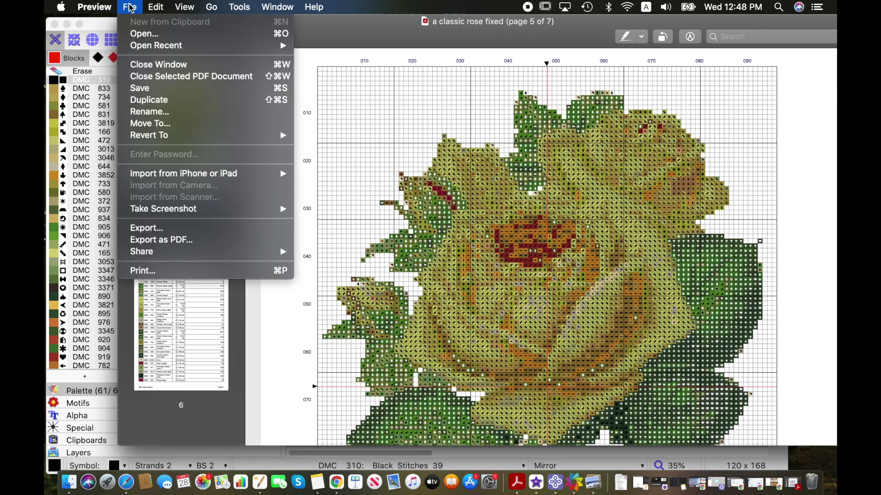
mouse_move(143, 47)
click(146, 35)
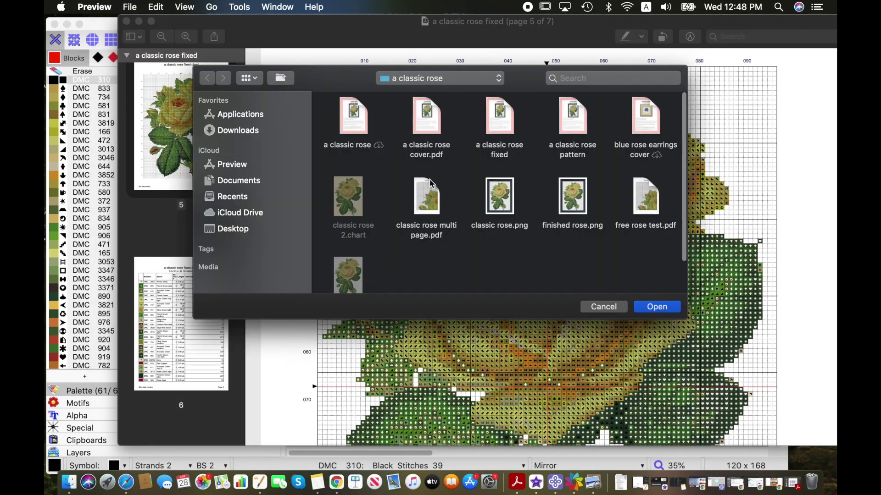
scroll(515, 212, down, 2)
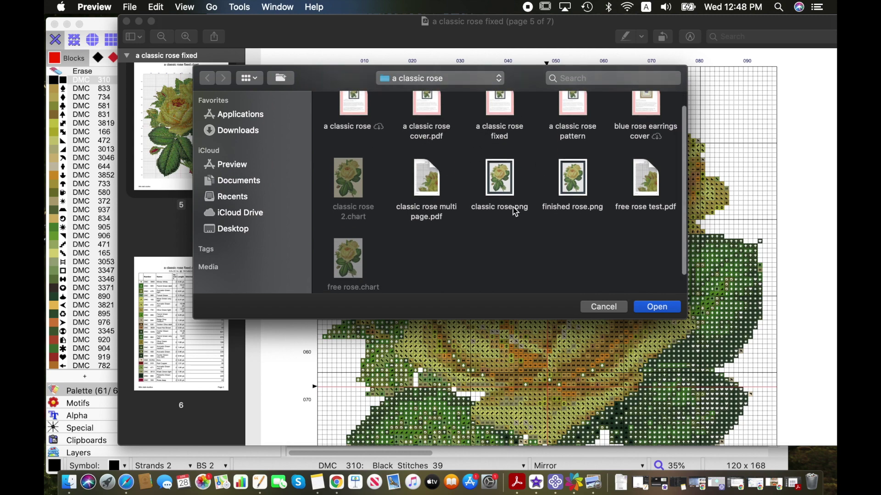
click(432, 184)
click(656, 307)
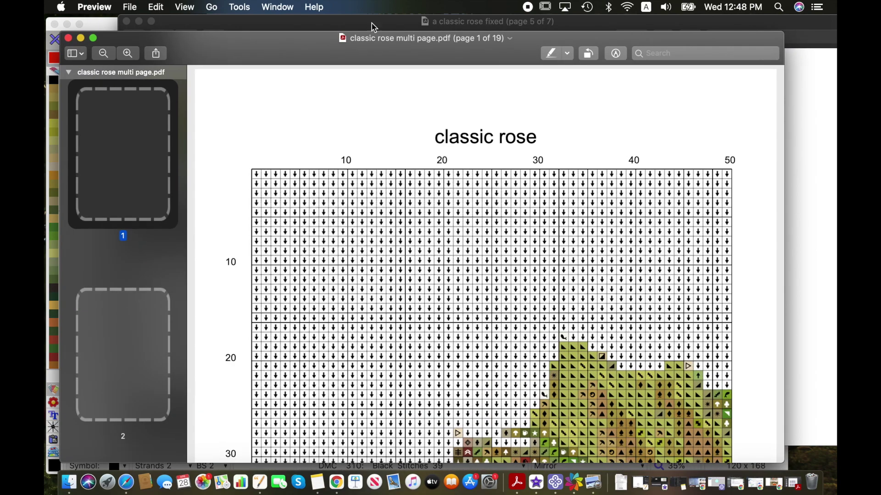
Arrange the "classic rose multi page.pdf" and "a classic rose fixed" windows side by side, with both sets of page thumbnails visible.
drag(254, 55, 394, 73)
scroll(386, 280, down, 15)
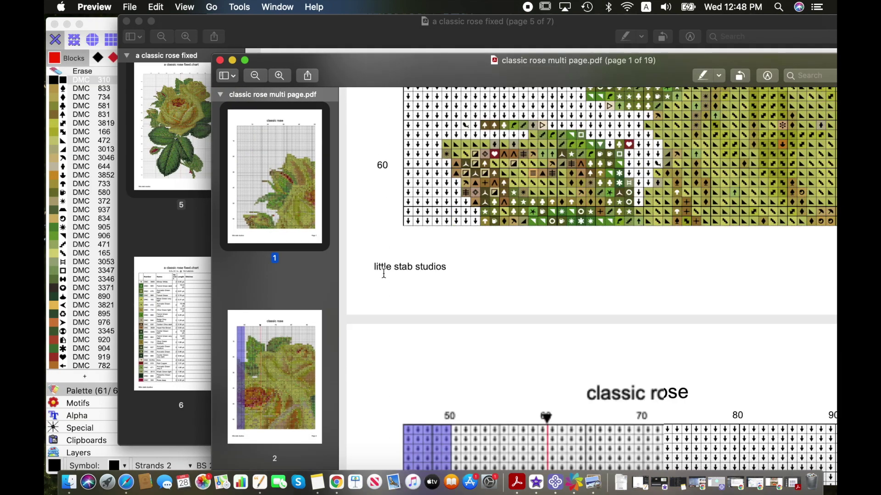
scroll(288, 348, down, 20)
scroll(289, 351, up, 20)
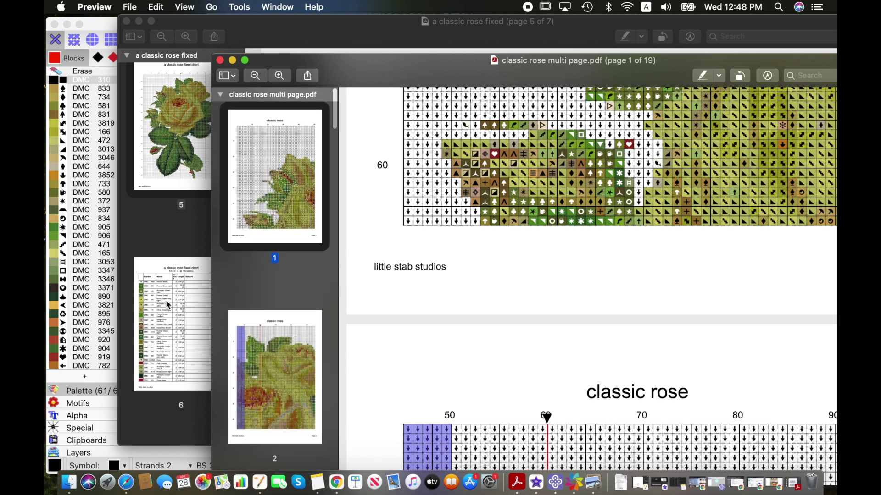
scroll(368, 315, down, 8)
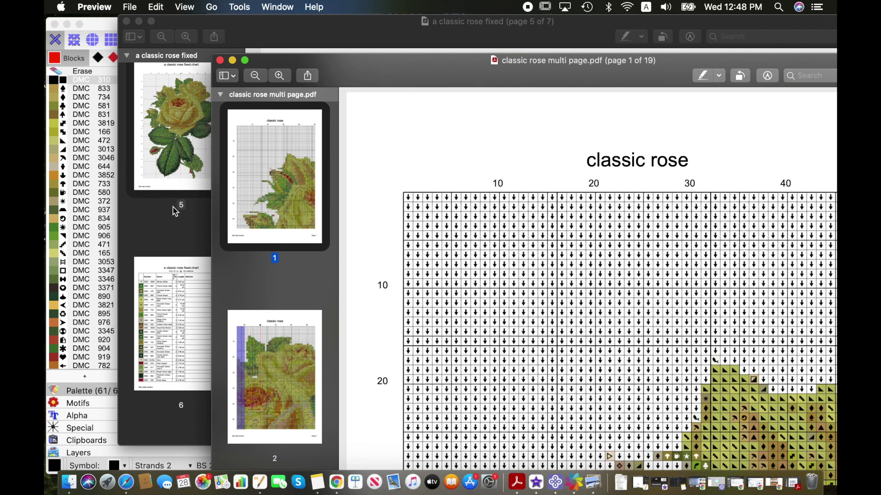
click(176, 207)
drag(274, 24, 430, 48)
drag(259, 66, 91, 50)
click(329, 101)
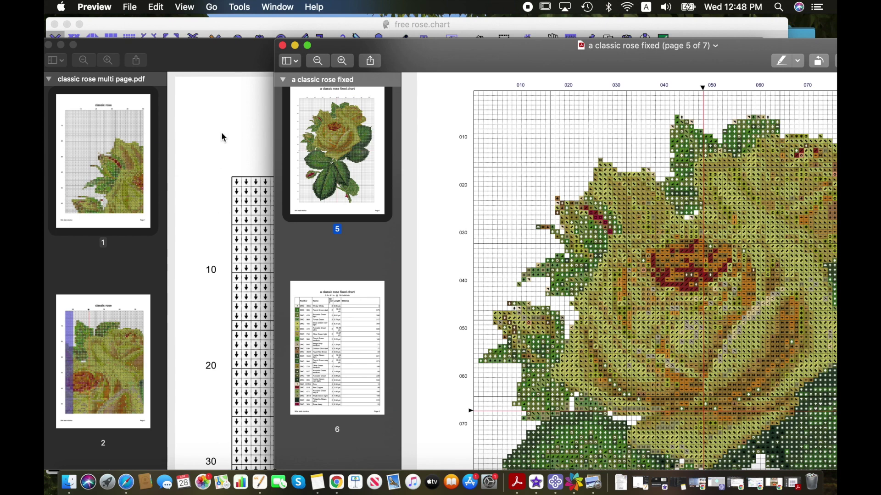
Copy the full-color chart (page 5) and the cover page from "a classic rose fixed" to the front of the multi-page PDF, cover first.
drag(344, 183, 340, 165)
scroll(320, 146, down, 3)
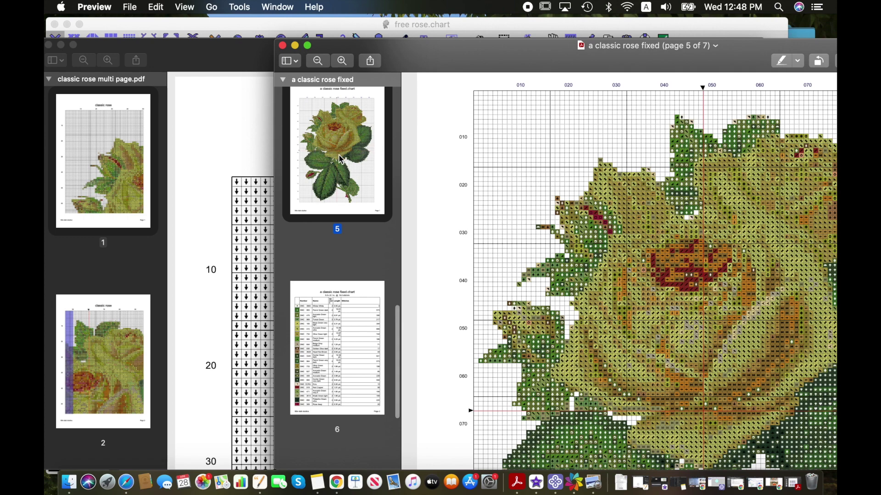
drag(315, 158, 110, 143)
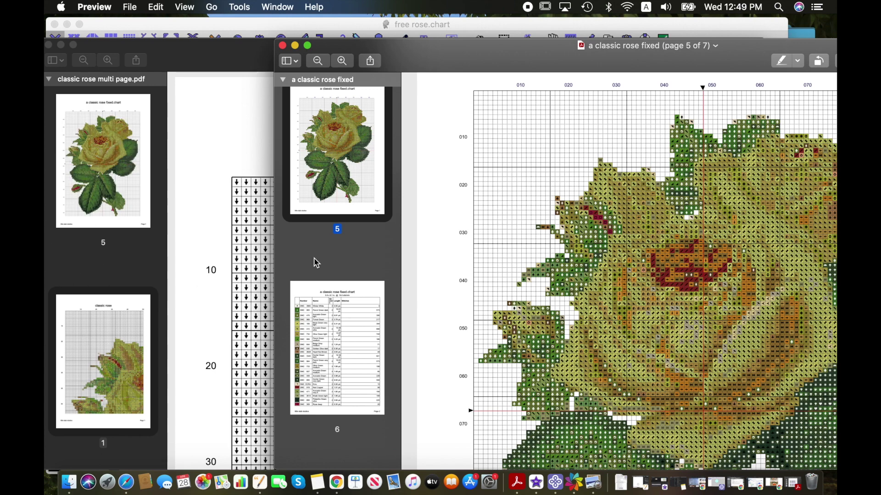
scroll(326, 252, up, 15)
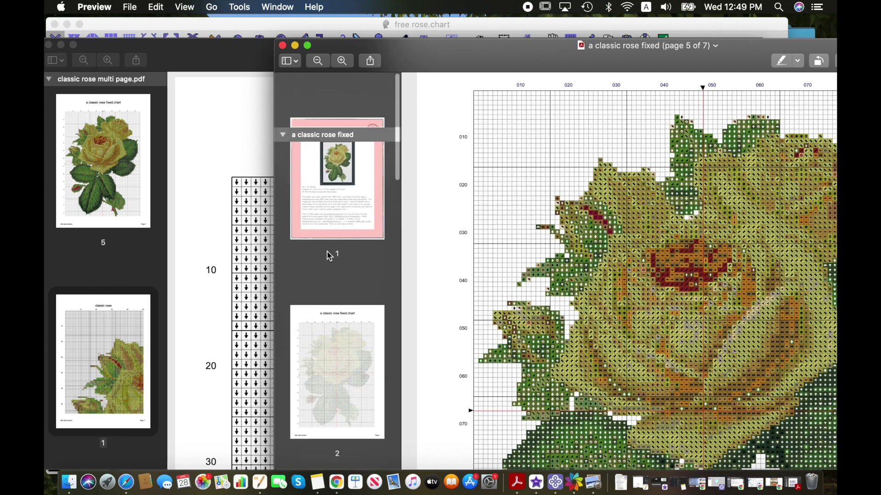
drag(340, 184, 109, 153)
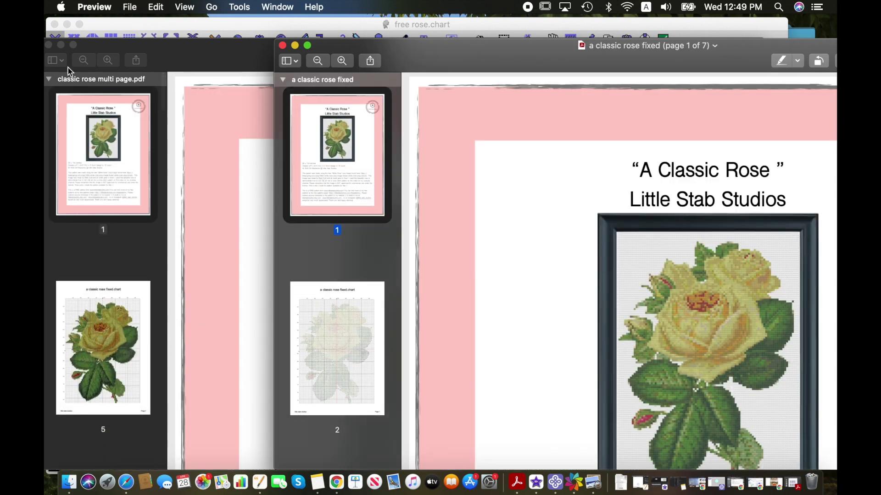
Bring the "classic rose multi page.pdf" window to the front, reposition it, and save the document.
click(183, 56)
drag(182, 56, 236, 33)
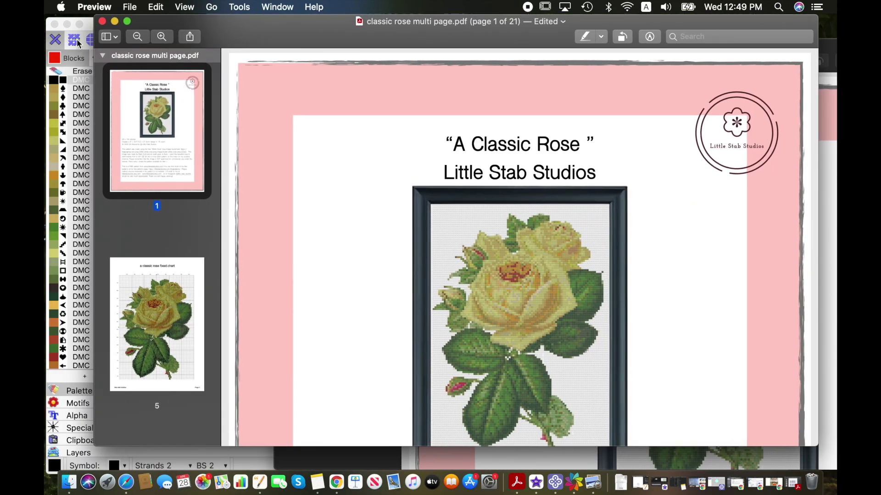
click(124, 7)
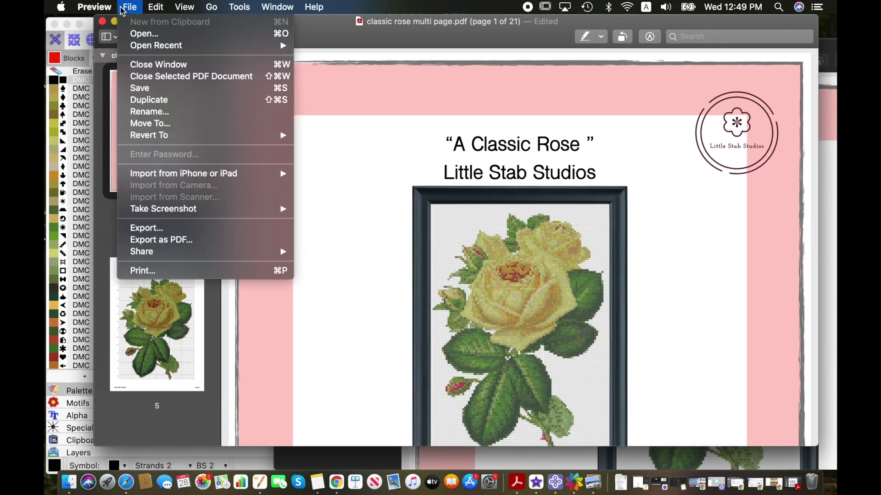
click(139, 88)
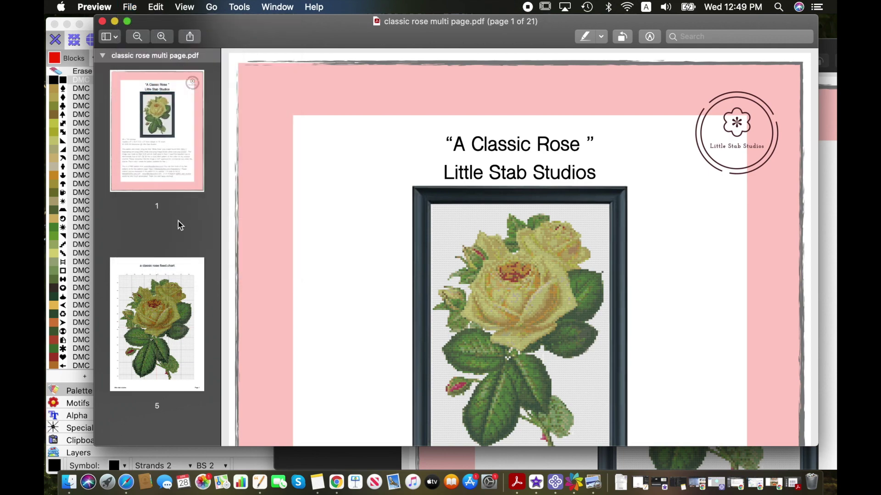
Review the combined PDF from the inserted full-color chart on page 2 through the overlapping chart section on page 4.
scroll(193, 211, down, 3)
click(167, 207)
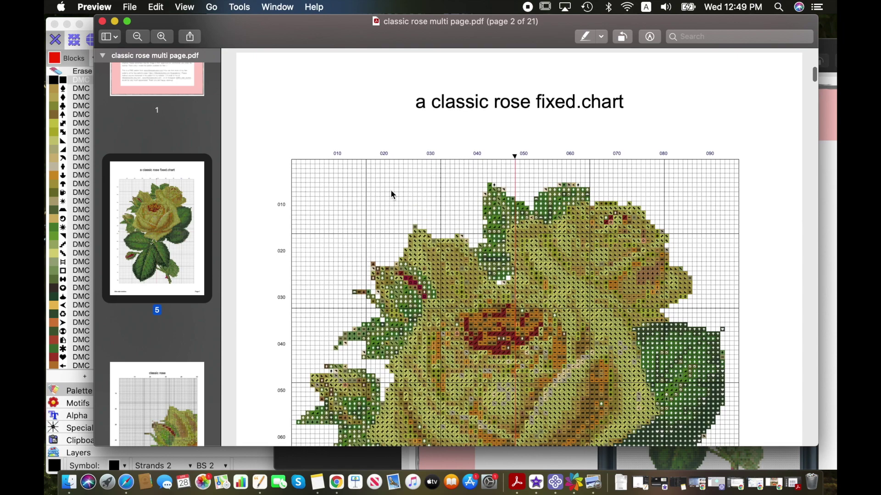
scroll(389, 193, down, 5)
click(155, 390)
scroll(373, 291, down, 10)
scroll(374, 293, down, 15)
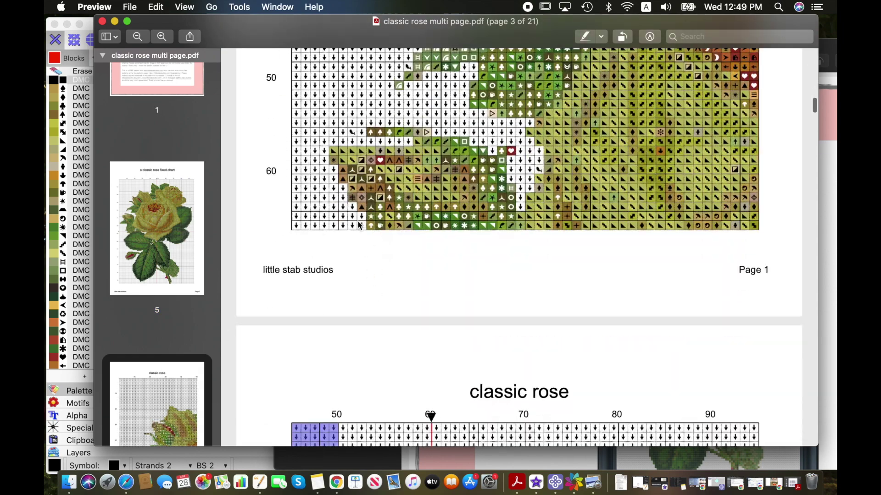
scroll(353, 215, down, 2)
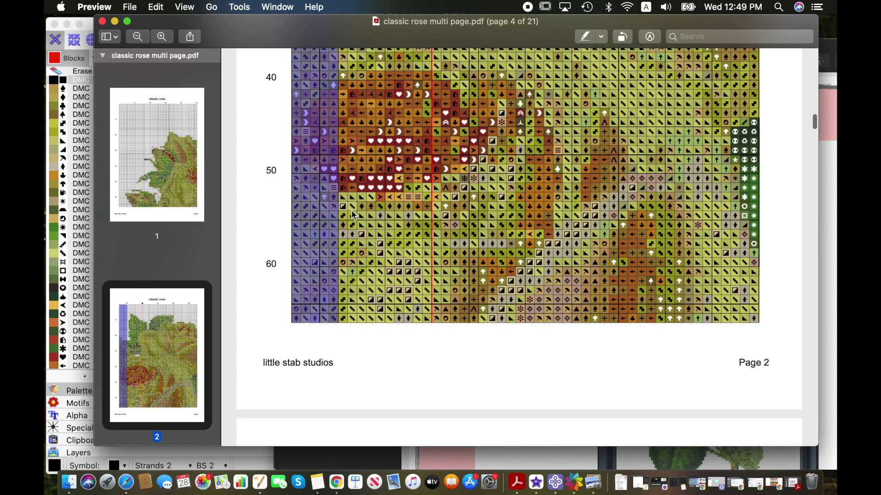
scroll(353, 215, up, 10)
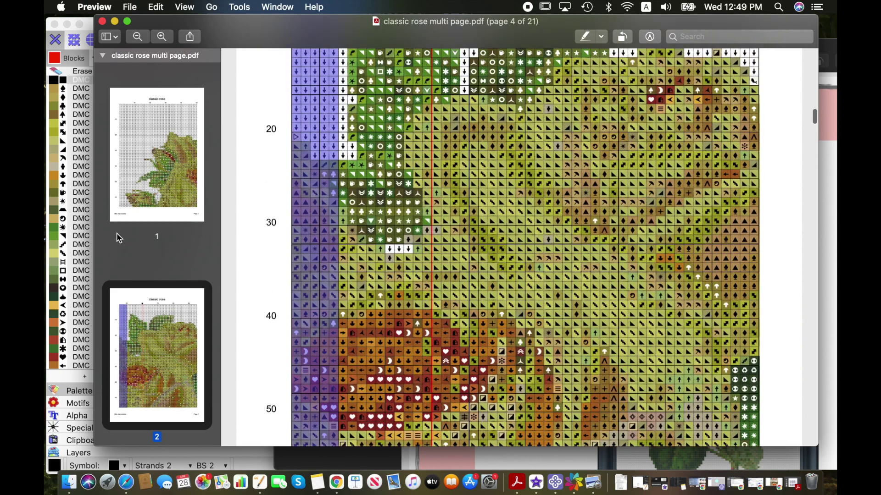
Check the thumbnail order of the cover, full-color chart and first chart sections in the combined PDF.
scroll(118, 238, up, 8)
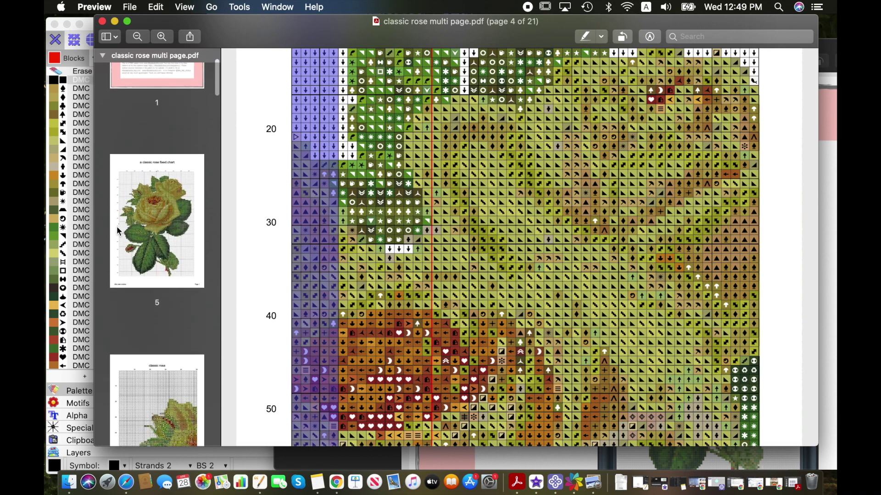
scroll(116, 226, down, 5)
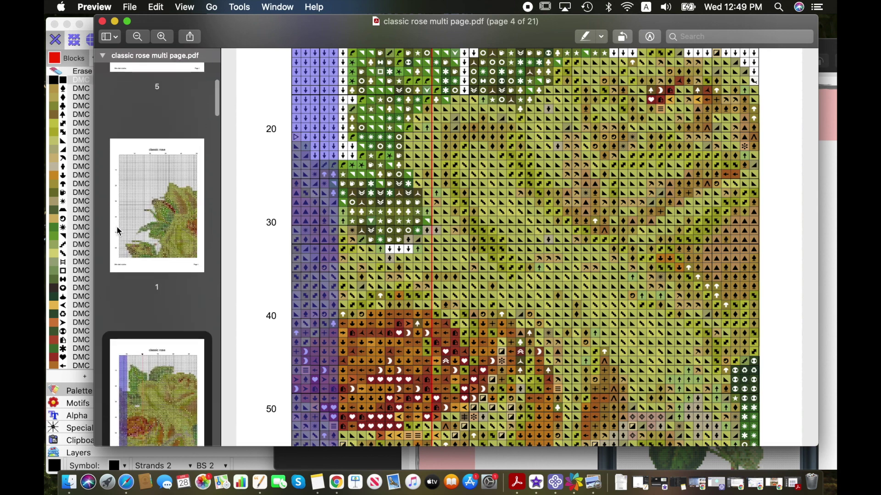
scroll(117, 226, up, 8)
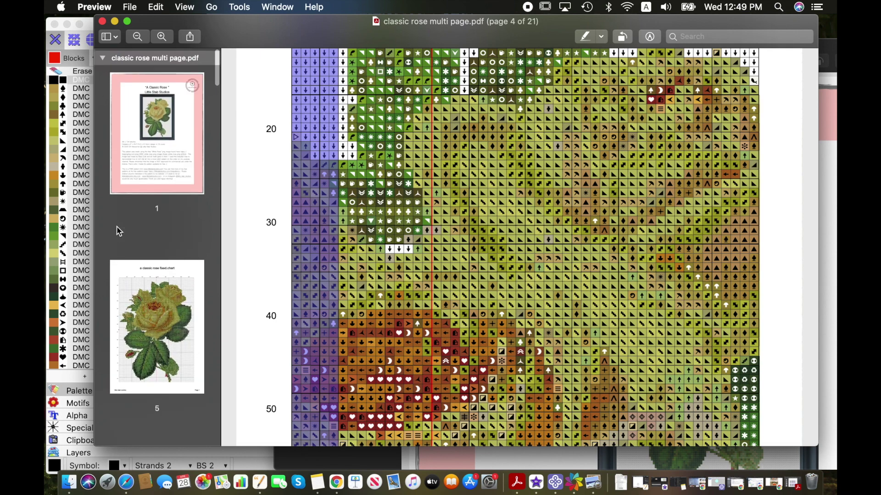
scroll(130, 182, down, 3)
scroll(130, 182, down, 4)
scroll(130, 182, up, 6)
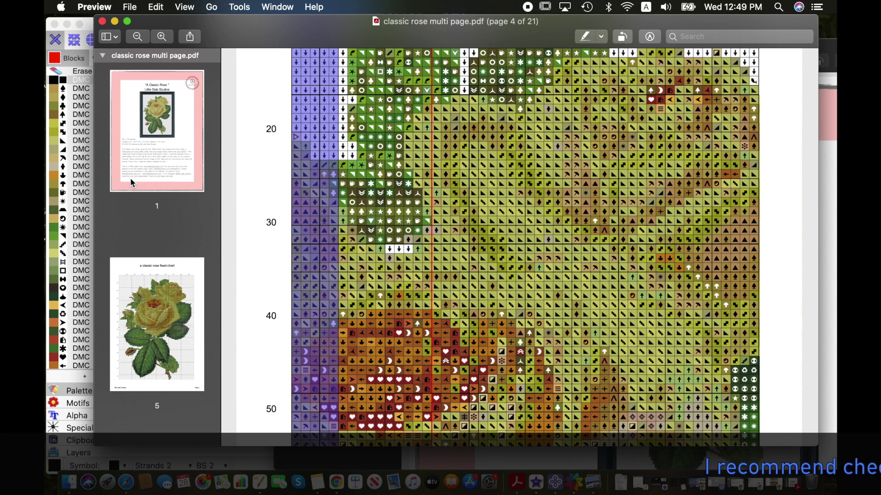
scroll(130, 182, down, 4)
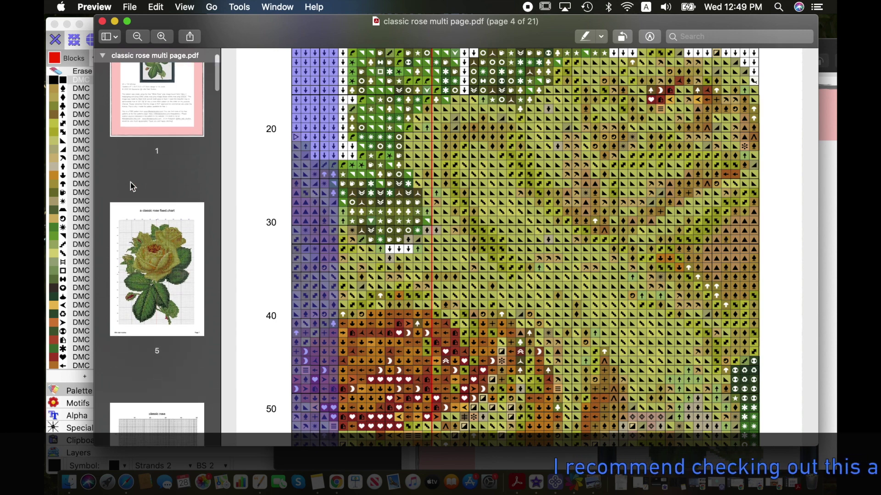
scroll(132, 183, up, 4)
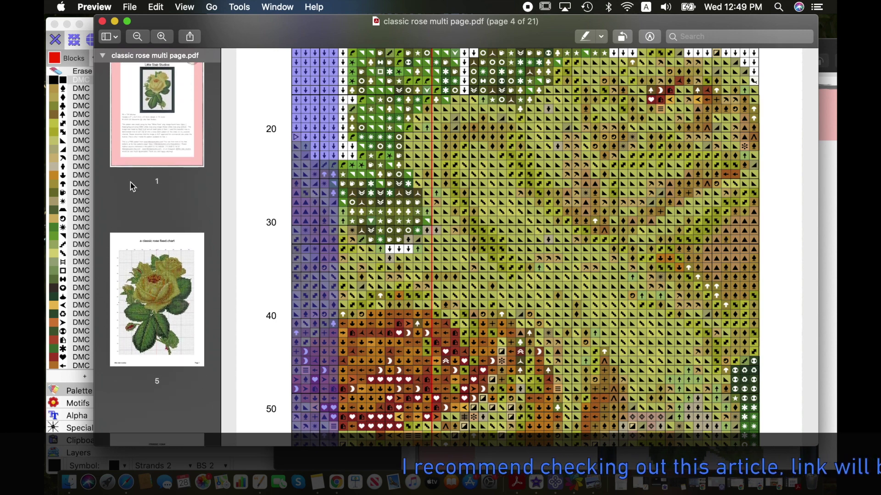
scroll(133, 186, up, 2)
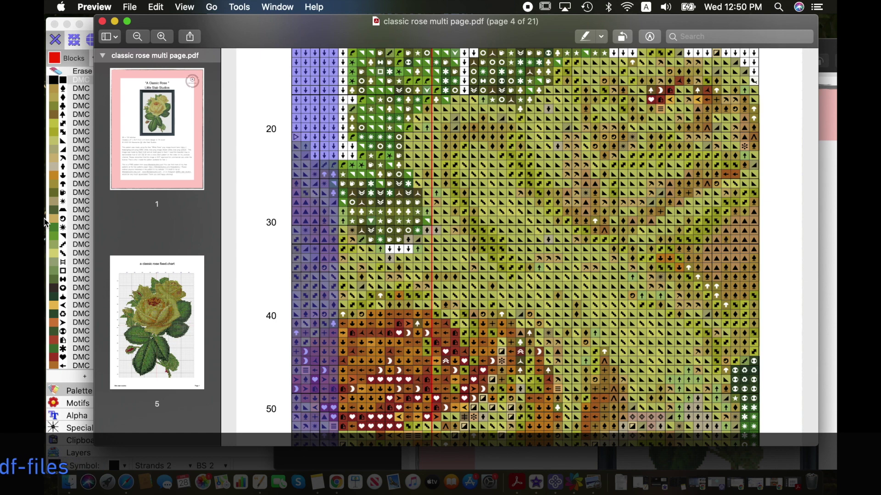
Examine the first enlarged chart section on page 3 of the combined PDF, including its grid numbering and symbols.
scroll(213, 217, down, 5)
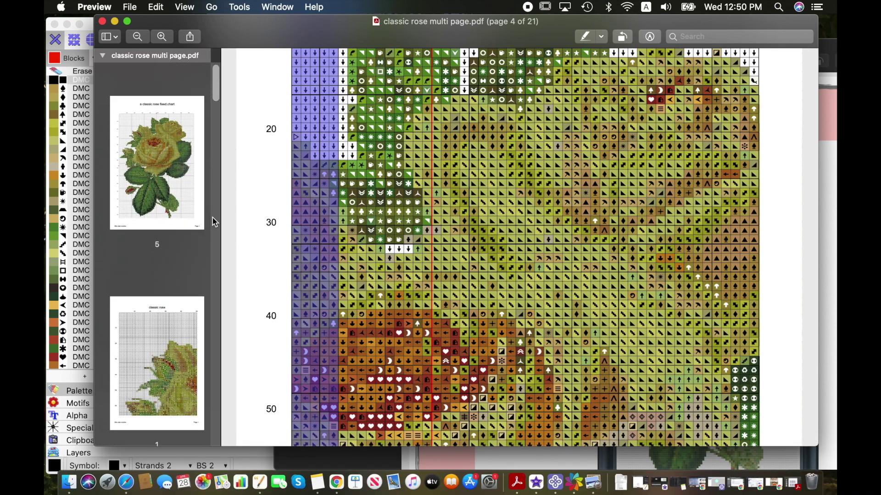
click(192, 215)
scroll(191, 211, down, 2)
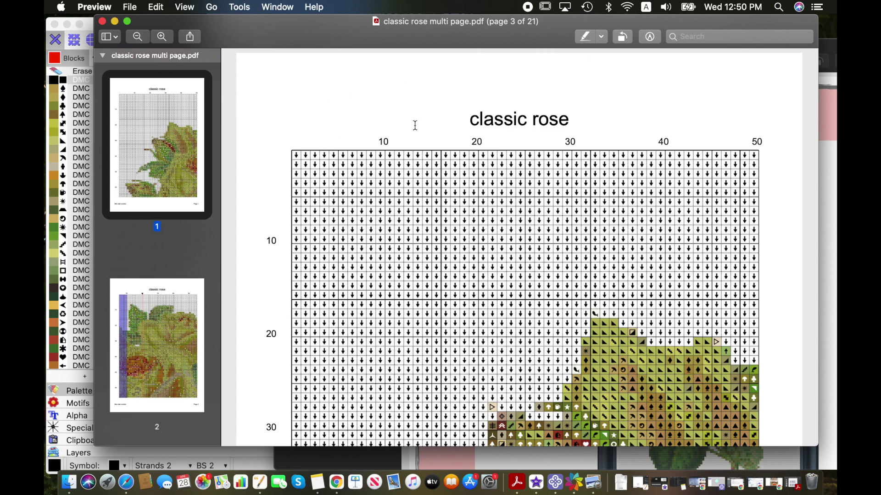
scroll(414, 124, down, 2)
scroll(416, 125, down, 3)
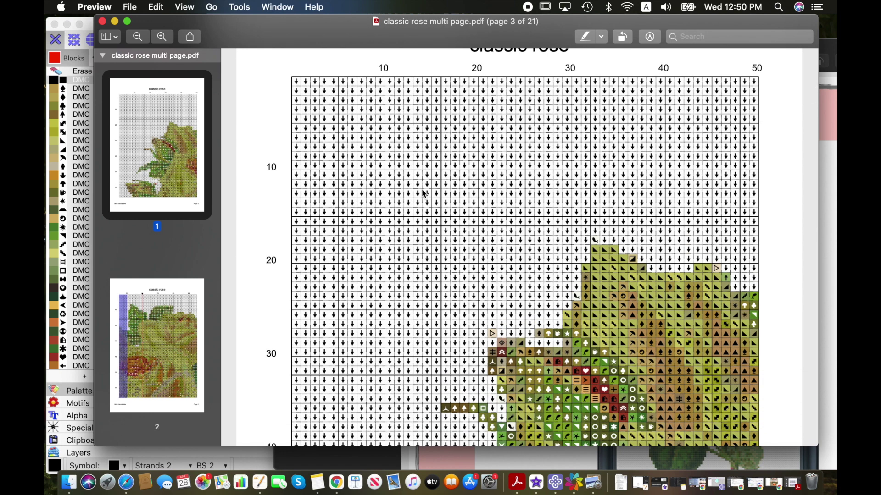
scroll(417, 129, down, 5)
scroll(376, 132, up, 7)
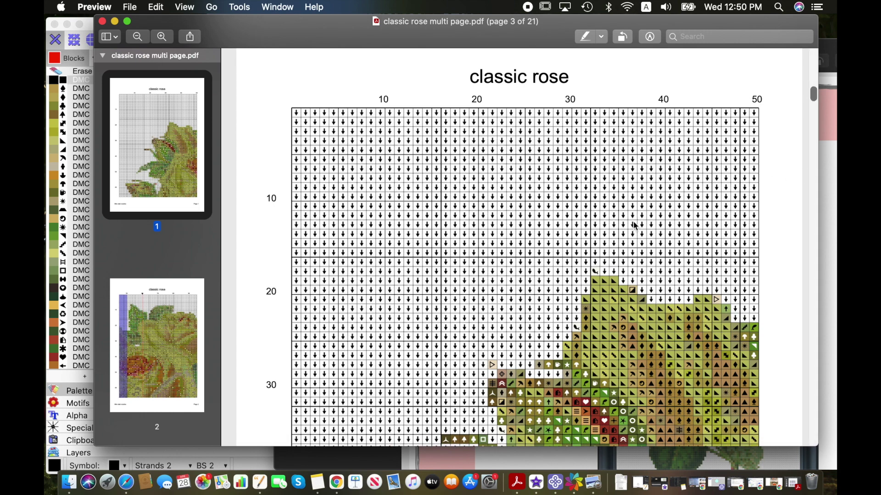
scroll(633, 226, down, 3)
scroll(764, 162, up, 3)
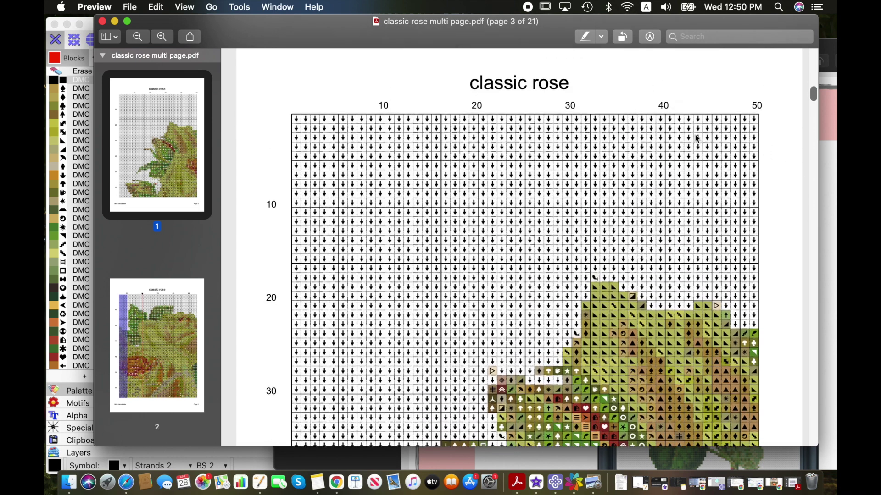
scroll(687, 177, down, 3)
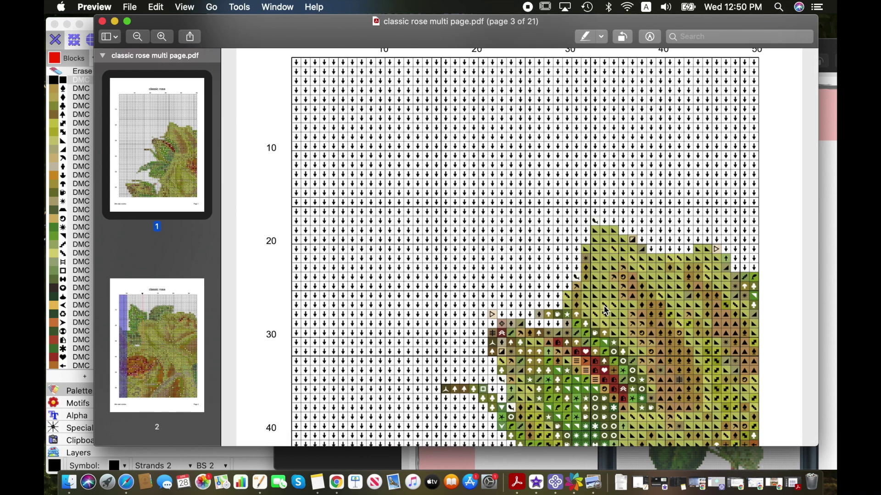
Compare the enlarged first chart section on page 3 with the full-color rose chart on page 2 of the combined PDF.
scroll(254, 321, up, 2)
scroll(254, 321, down, 10)
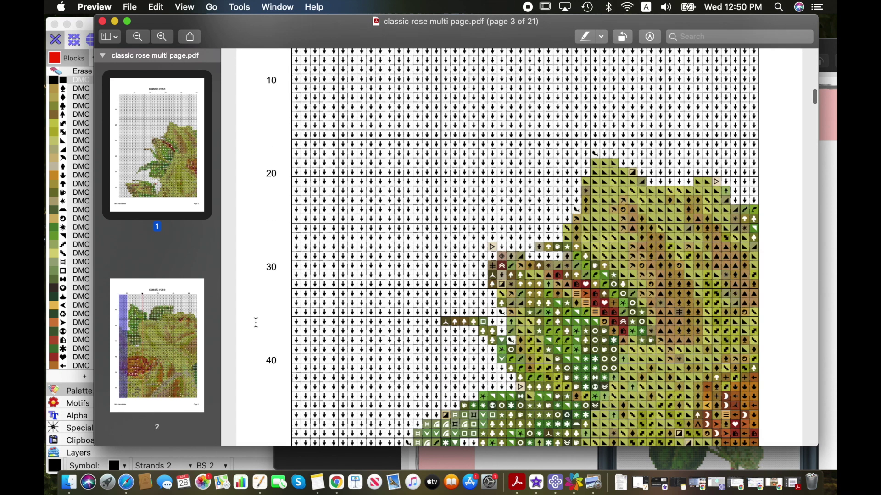
scroll(256, 322, up, 2)
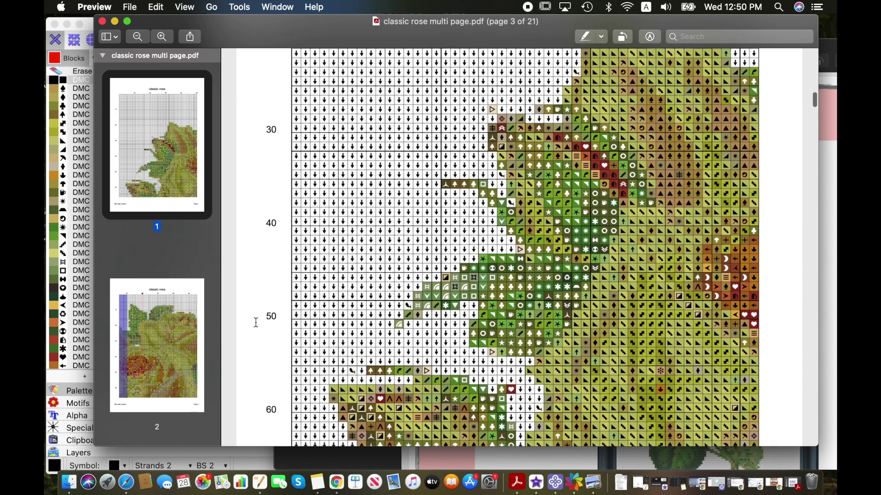
scroll(256, 323, down, 2)
scroll(255, 323, up, 15)
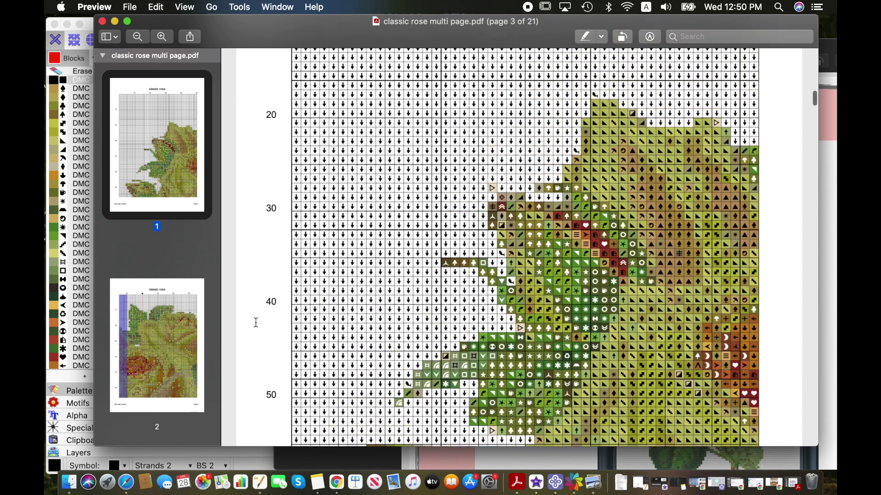
scroll(256, 323, down, 15)
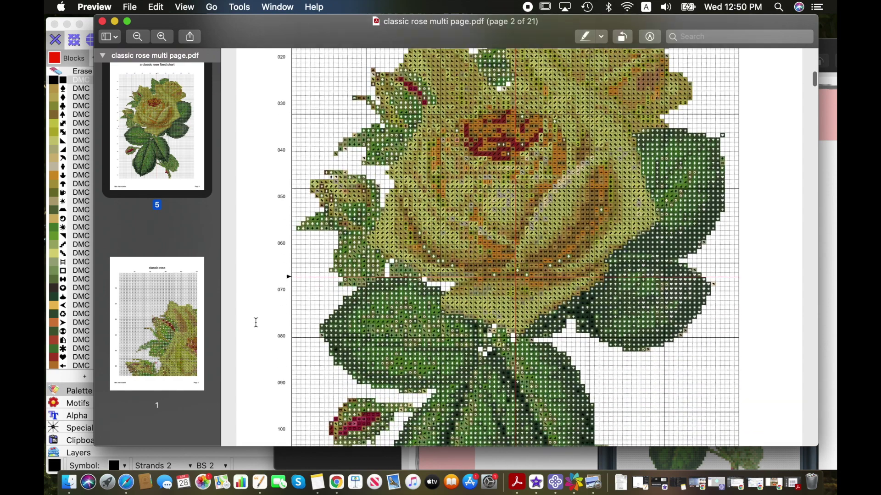
scroll(256, 322, up, 5)
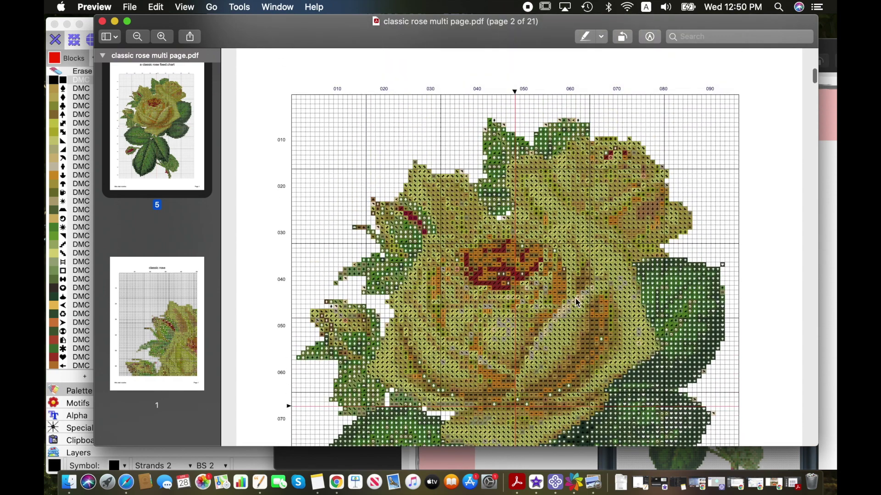
scroll(577, 302, down, 20)
Review page 3's chart section from its "classic rose" title down to row 60, including the blank background squares and the transition from page 2.
scroll(567, 269, up, 4)
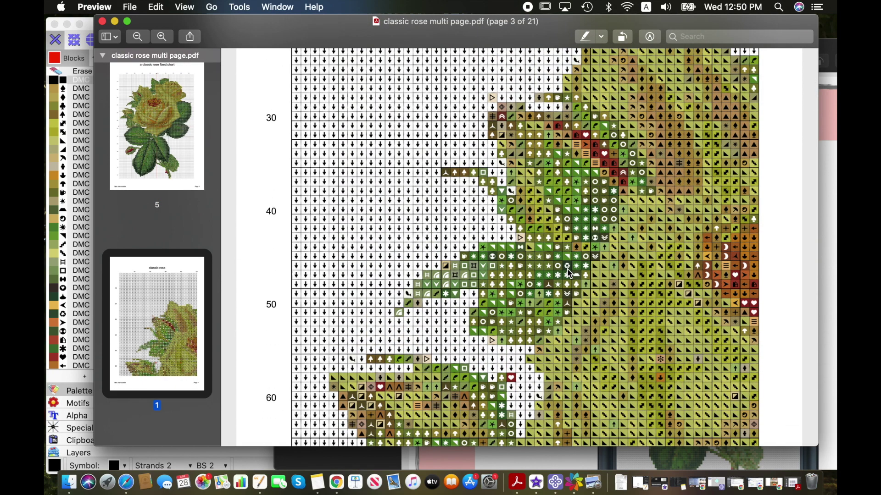
scroll(568, 272, down, 1)
scroll(567, 272, up, 5)
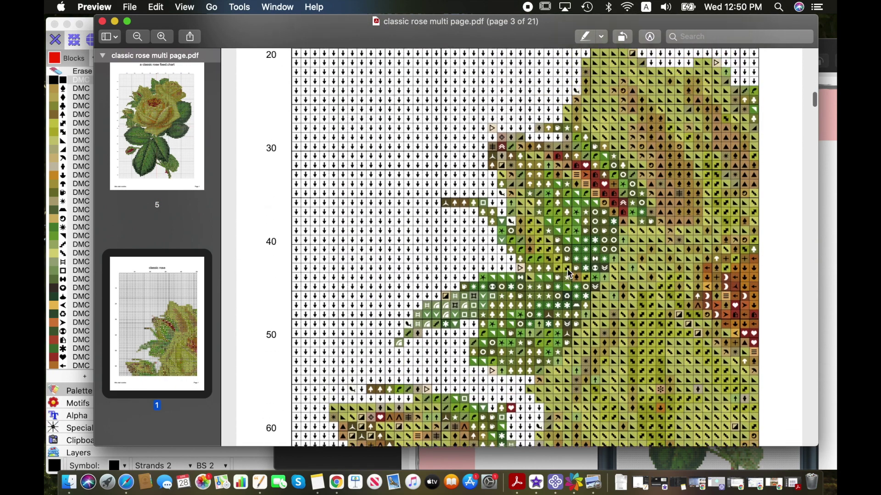
scroll(567, 272, up, 4)
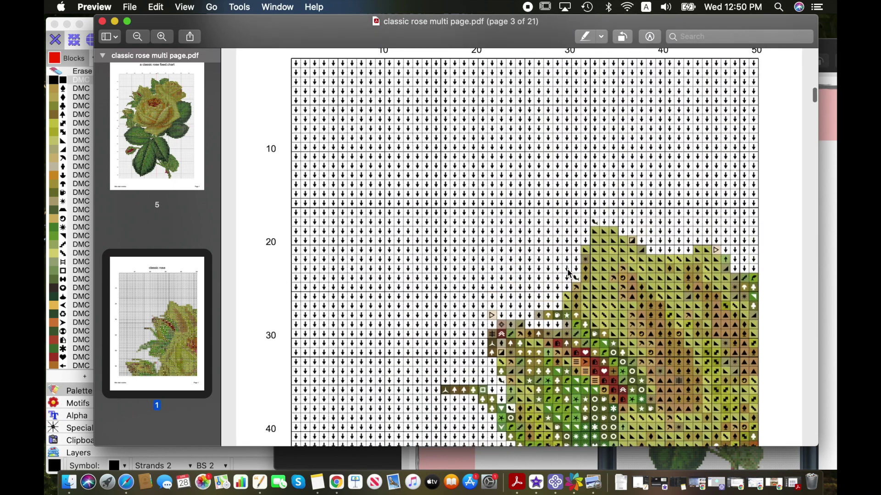
scroll(568, 273, up, 2)
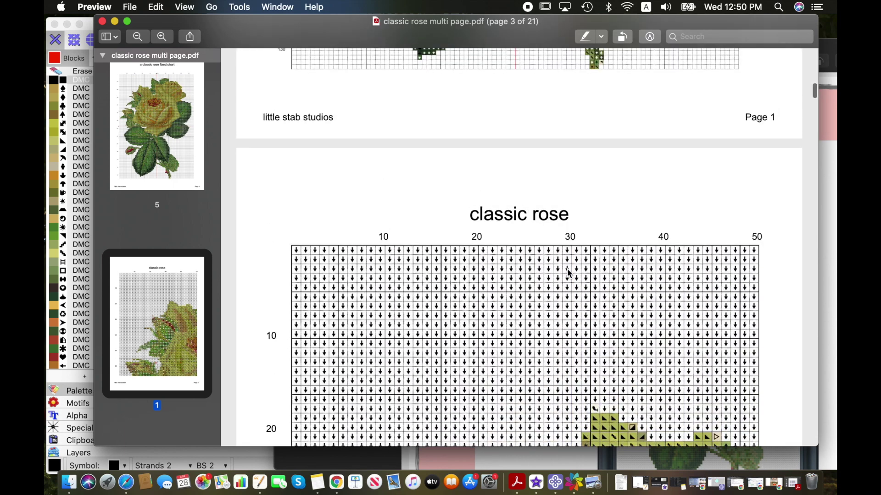
scroll(568, 273, down, 8)
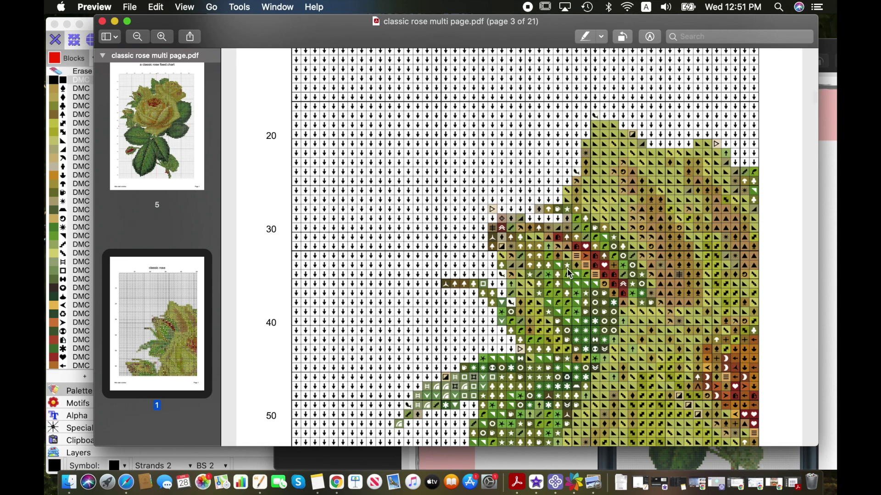
scroll(568, 273, down, 2)
scroll(568, 274, up, 9)
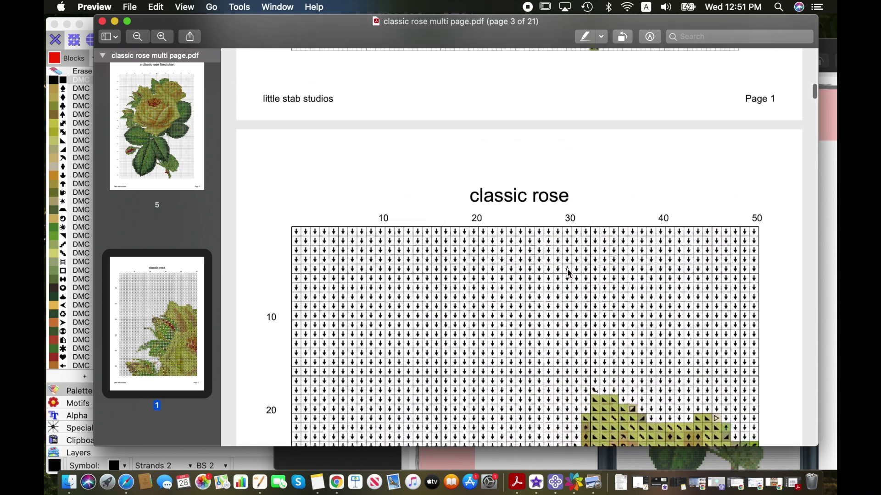
scroll(568, 273, up, 3)
scroll(568, 273, down, 1)
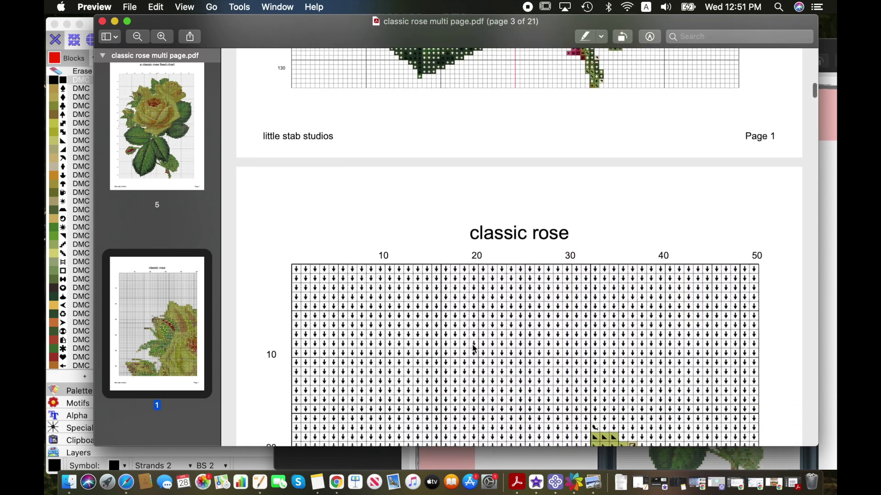